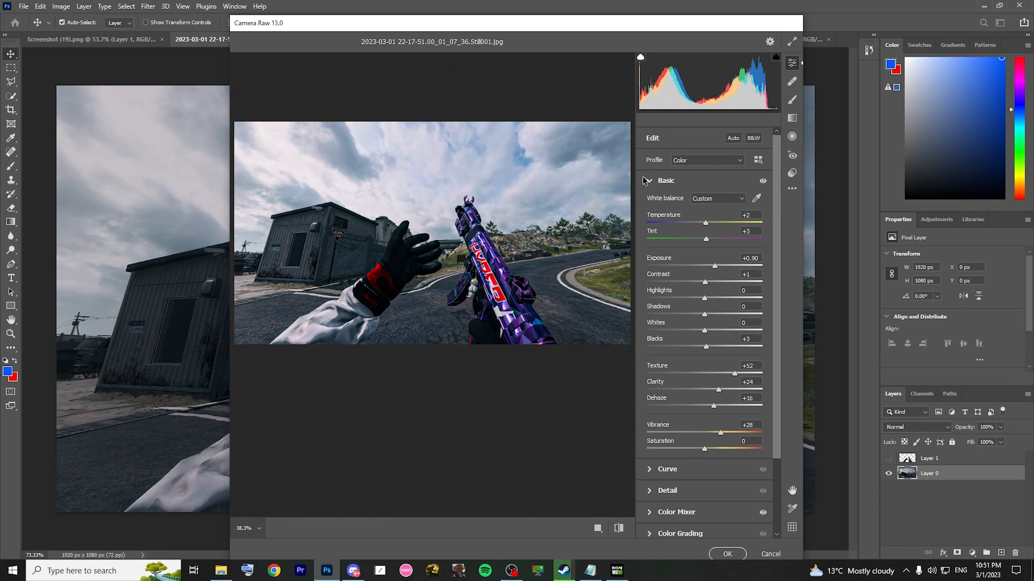
Review the Color Mixer's HSL adjustments for Layer 0 and apply the Camera Raw filter
click(650, 180)
click(650, 245)
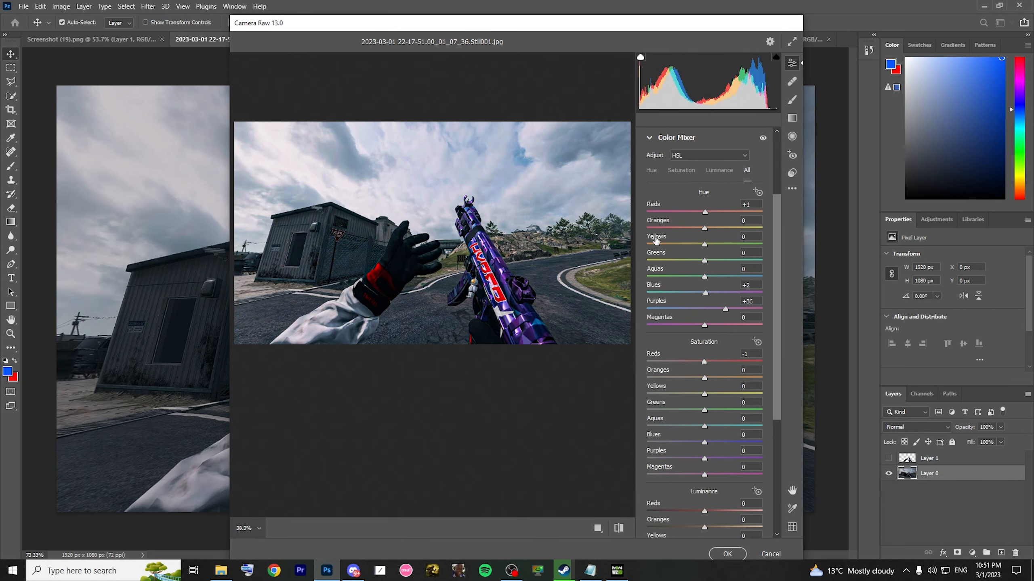
click(707, 156)
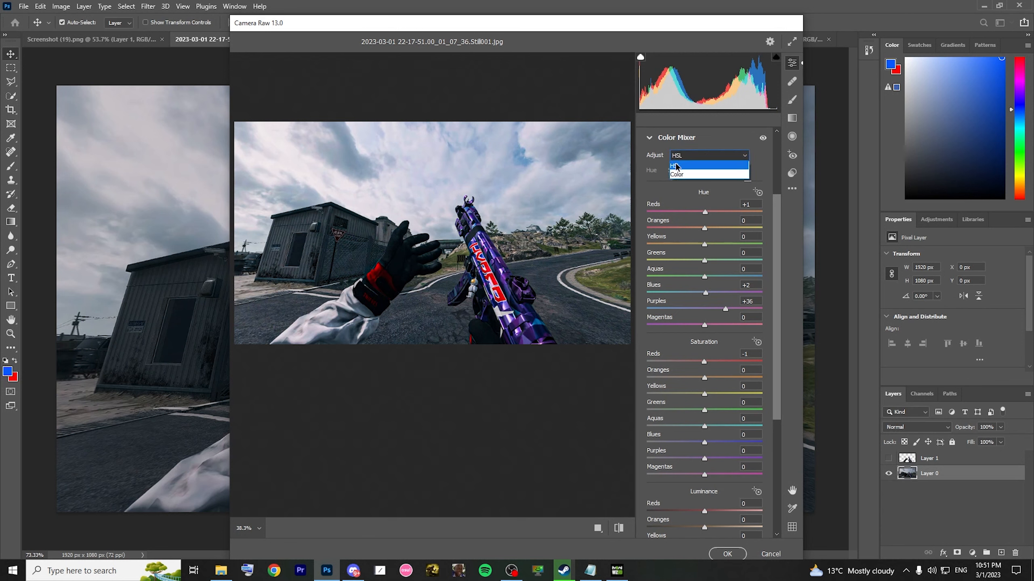
click(697, 167)
scroll(710, 218, down, 2)
scroll(711, 218, down, 6)
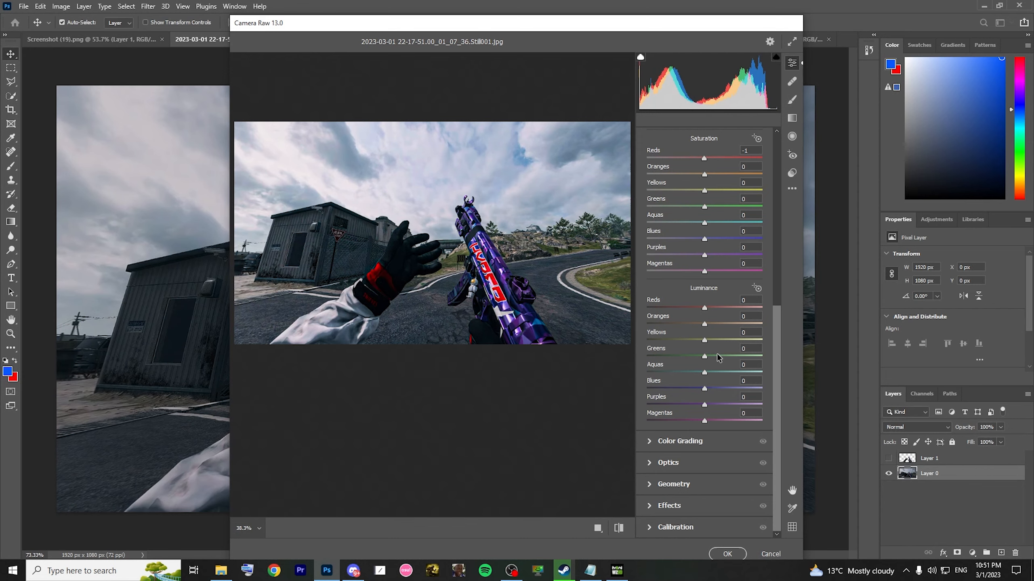
click(728, 554)
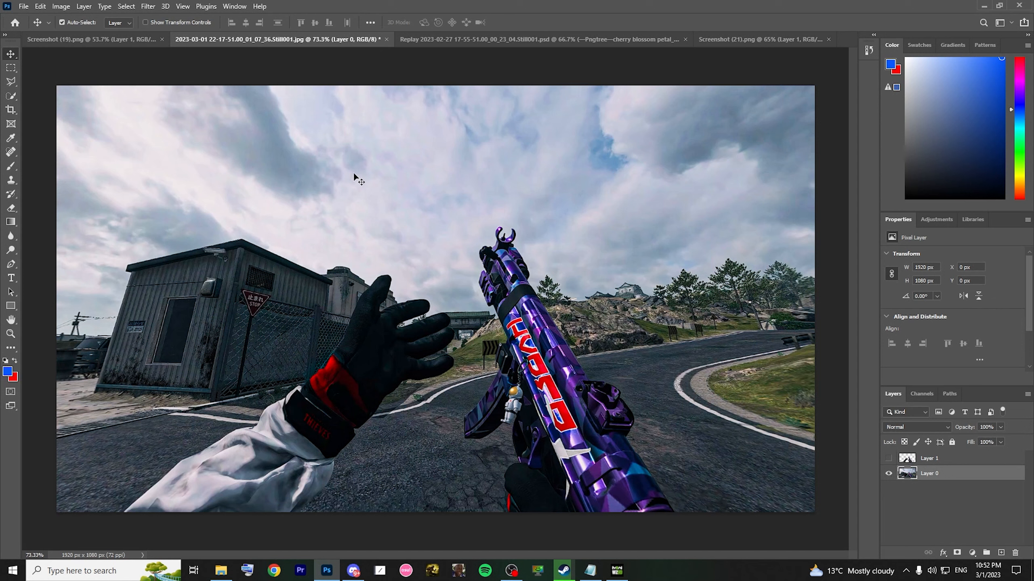
Apply a Radial Blur to Layer 0 with an amount of 9 and the Zoom blur method
click(148, 7)
mouse_move(162, 7)
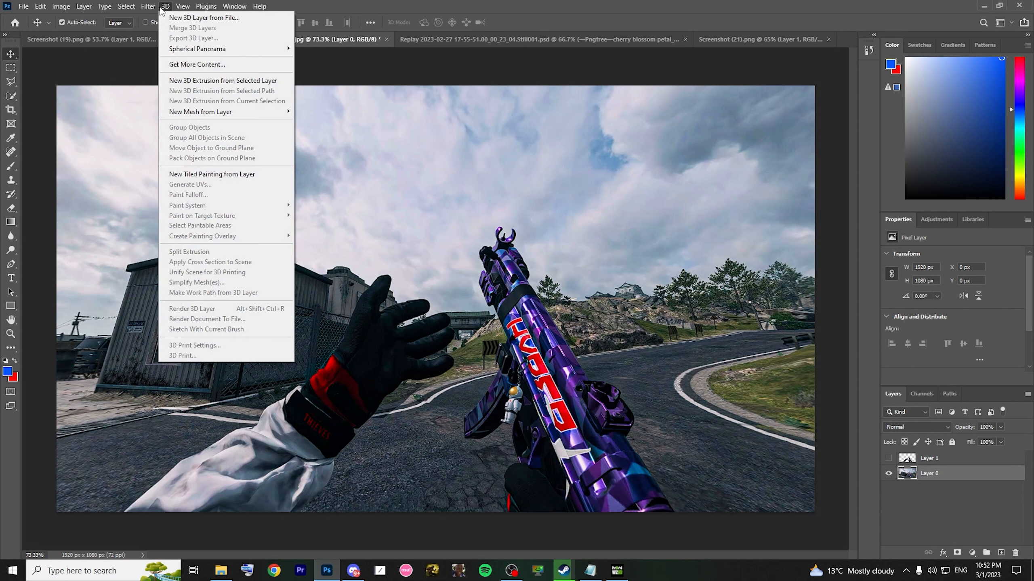
mouse_move(241, 146)
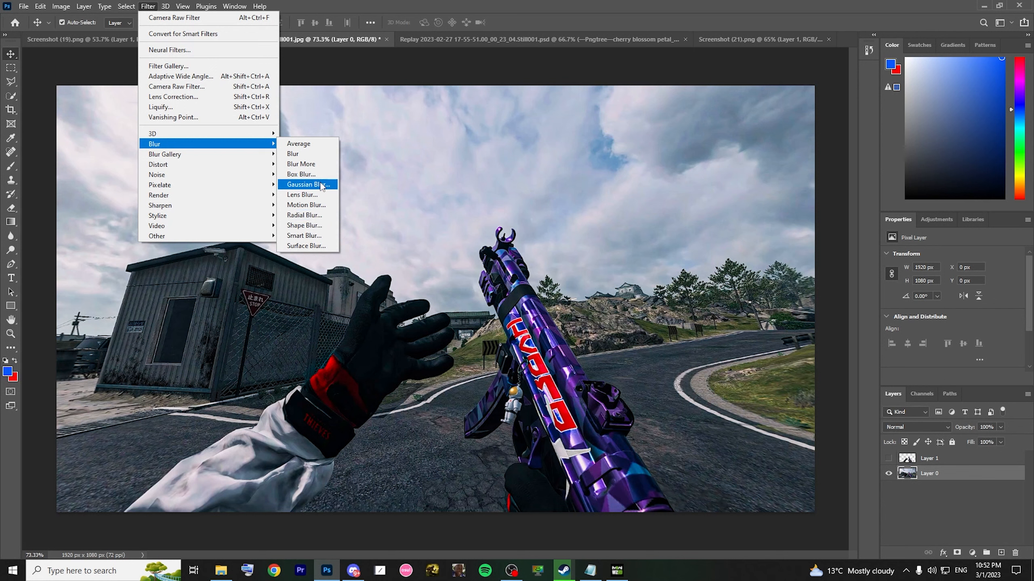
click(324, 215)
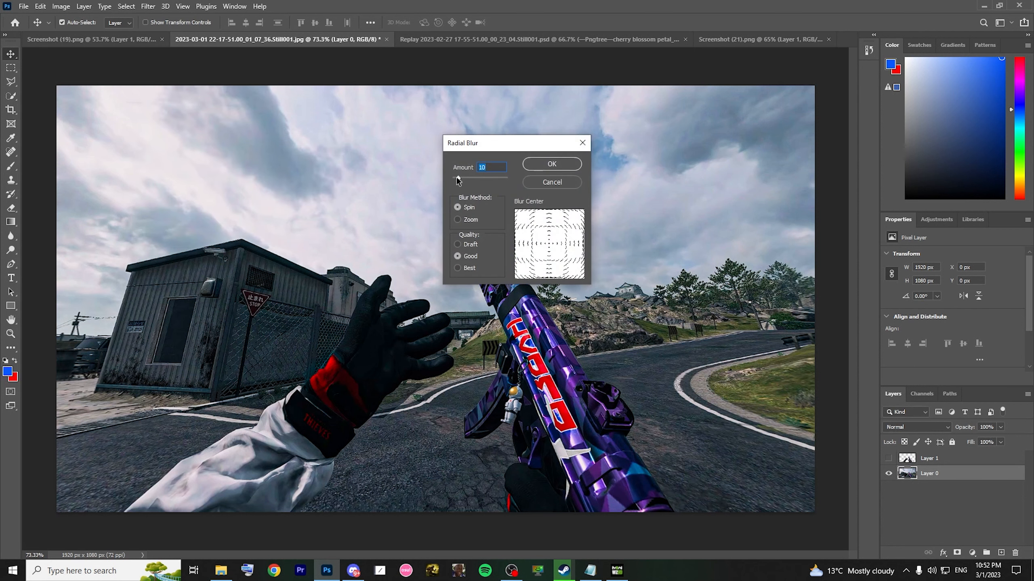
drag(457, 178, 457, 177)
click(458, 221)
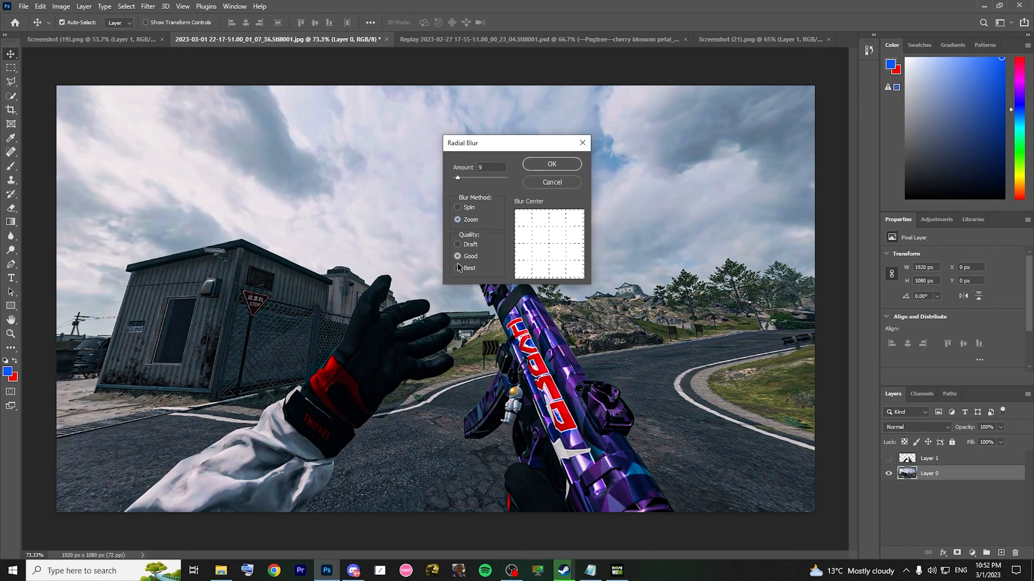
click(535, 165)
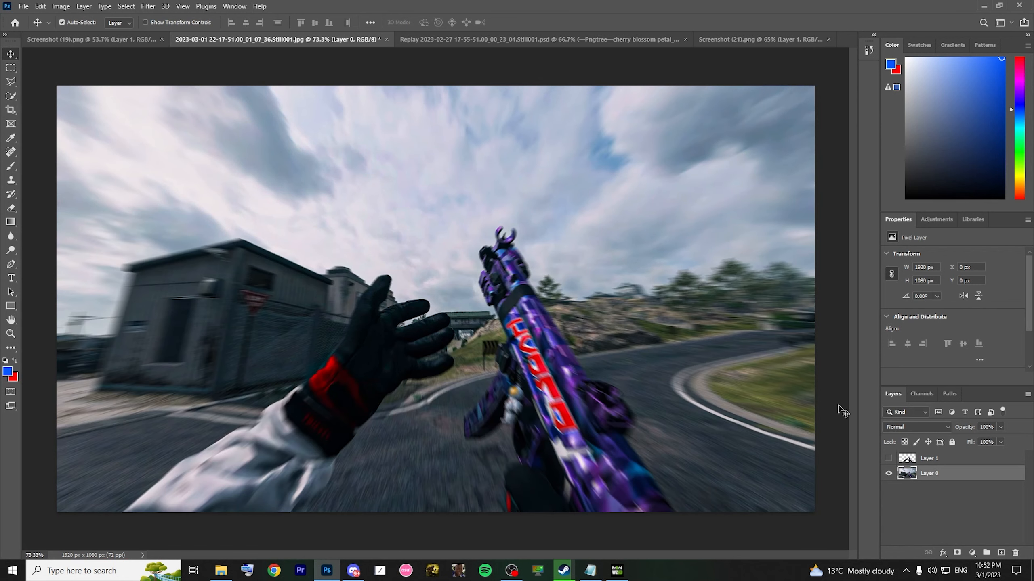
Show Layer 1, hide Layer 0, and rename Layer 1 as gun
click(889, 457)
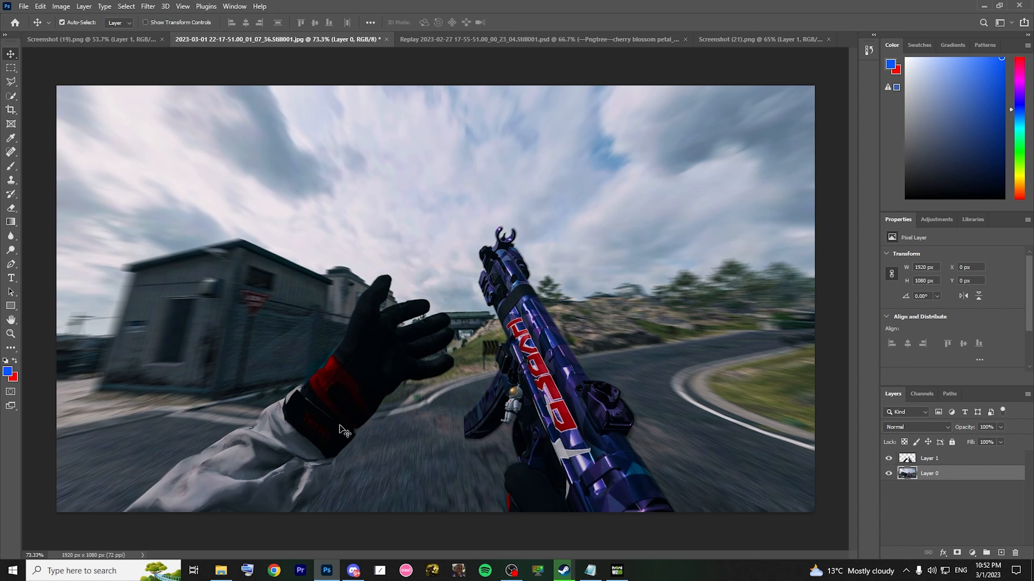
click(888, 474)
click(949, 464)
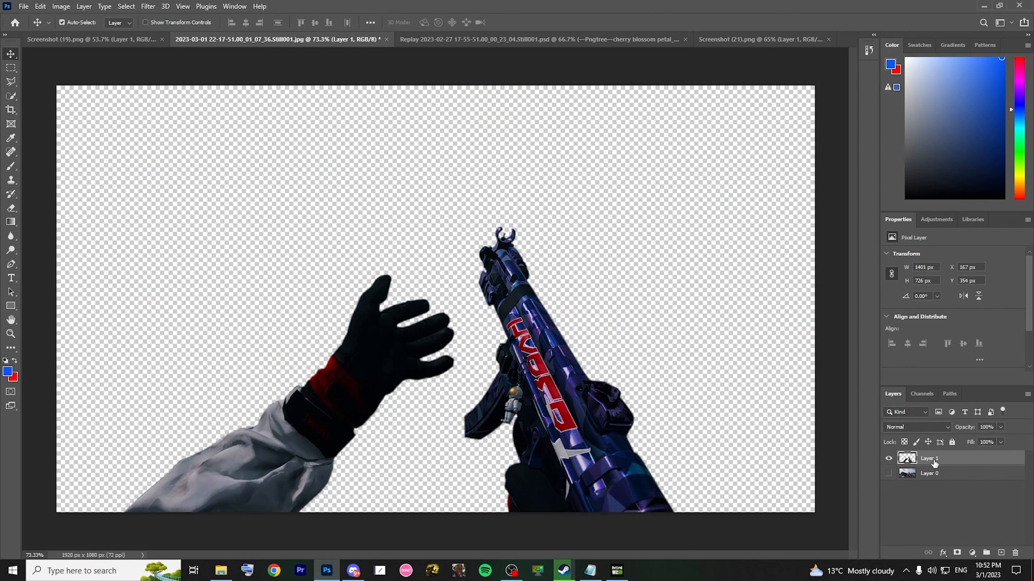
double_click(935, 462)
text(oun)
key(Return)
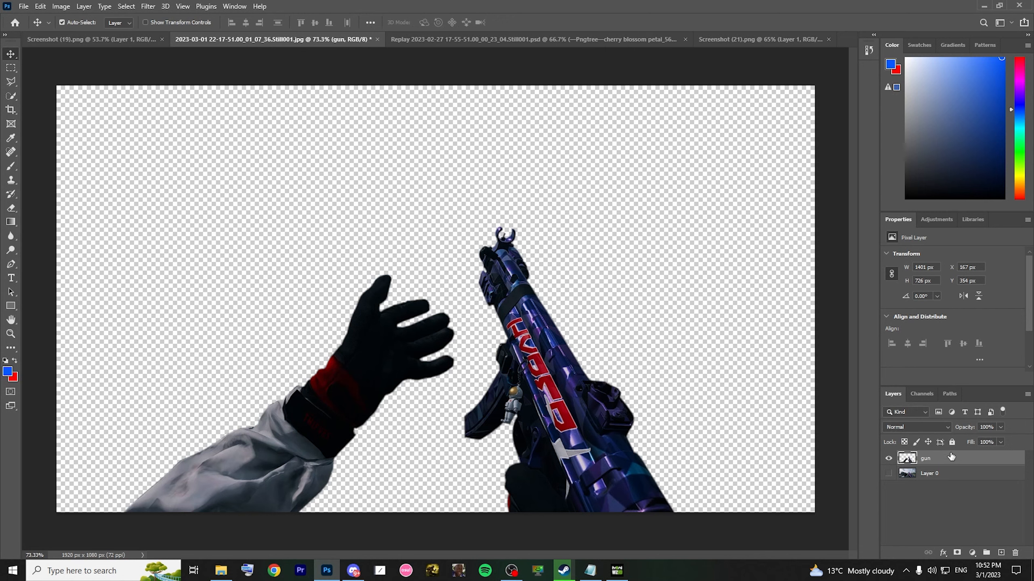
Open the gun layer in the Camera Raw filter and adjust its Magentas and Purples hues in the Color Mixer
click(148, 6)
mouse_move(165, 6)
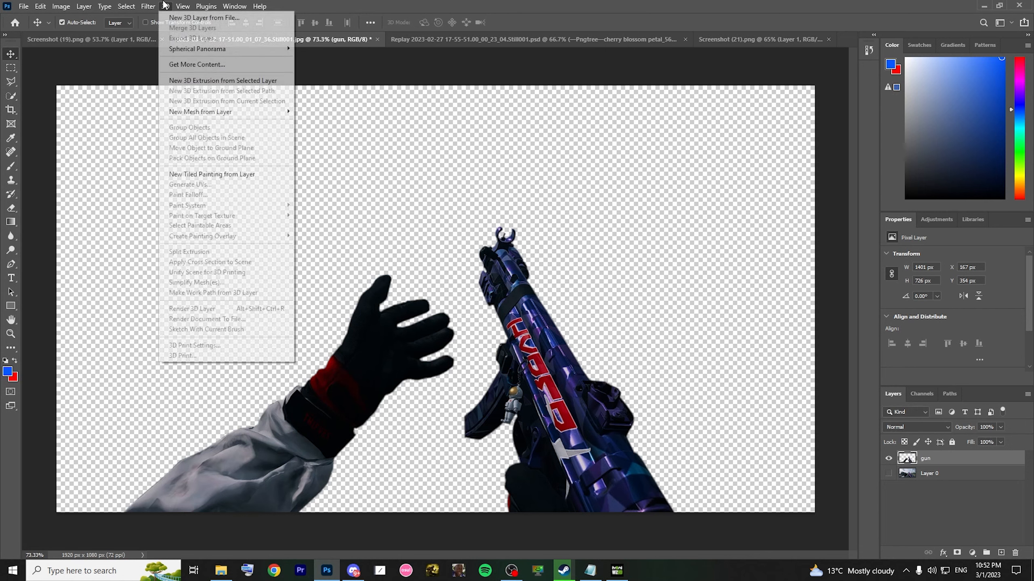
click(195, 87)
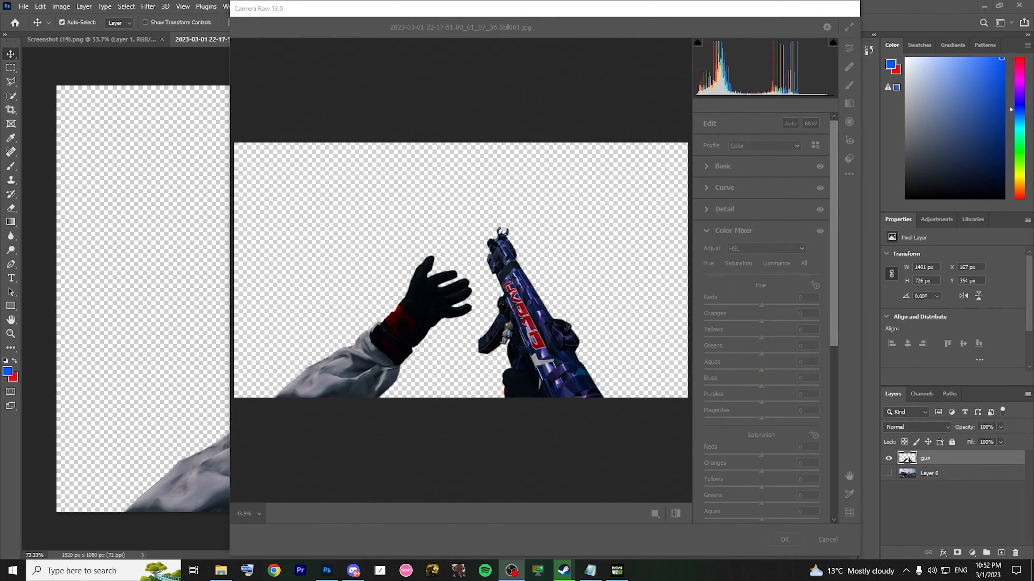
drag(633, 19, 581, 21)
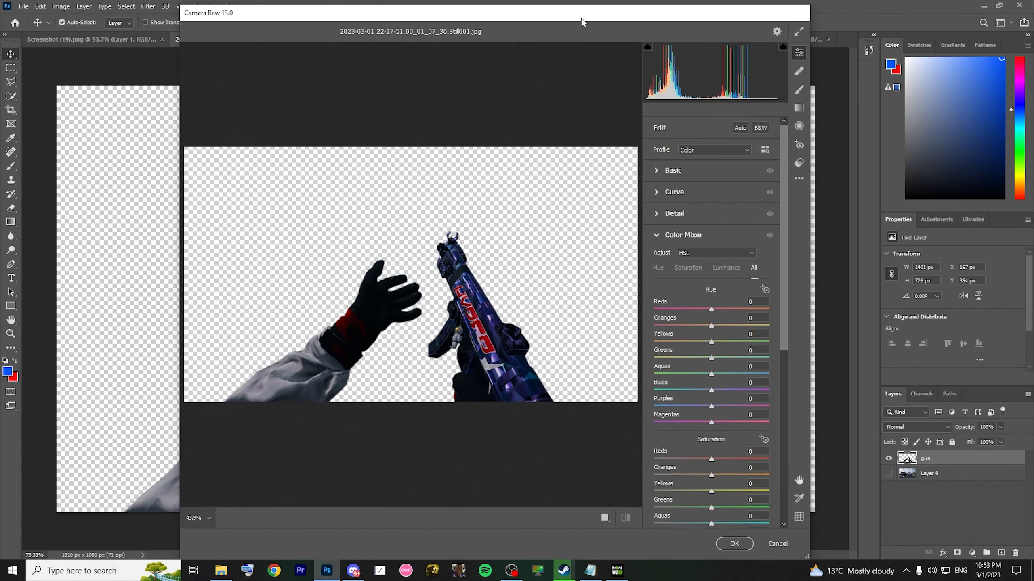
mouse_move(712, 422)
mouse_down()
mouse_move(722, 425)
mouse_move(721, 406)
mouse_up()
Set the gun layer's exposure to +1.00, contrast to -6, texture to +16, clarity to +22 and dehaze to +15, and apply the filter
click(663, 171)
mouse_move(714, 255)
mouse_down()
mouse_move(723, 256)
mouse_move(709, 272)
mouse_up()
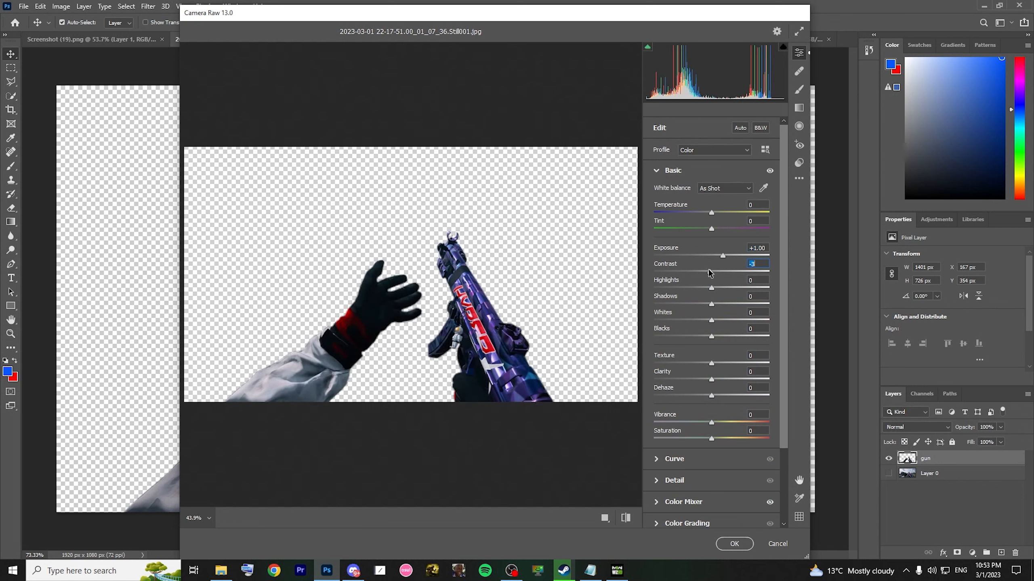
drag(713, 356, 720, 397)
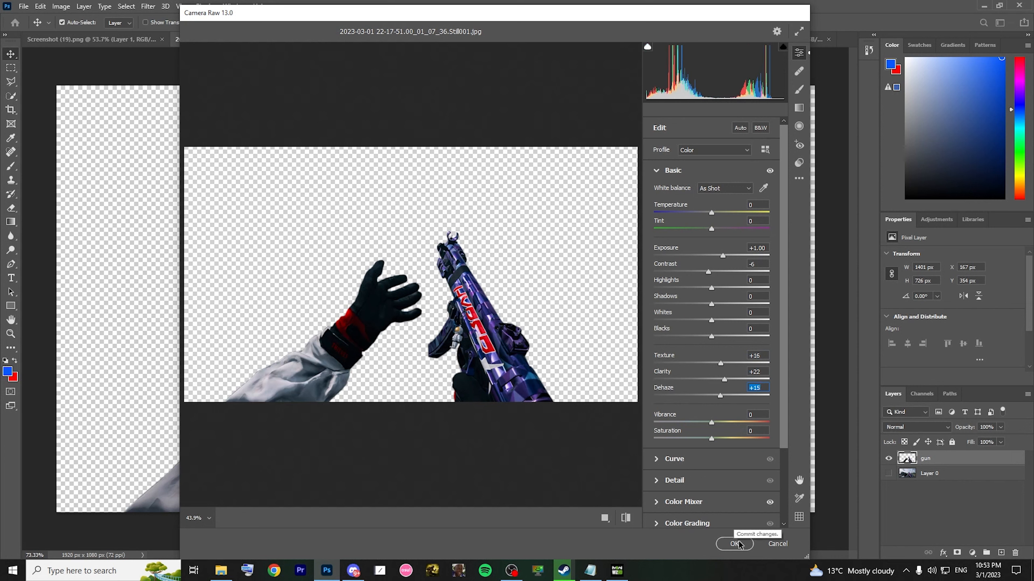
click(736, 544)
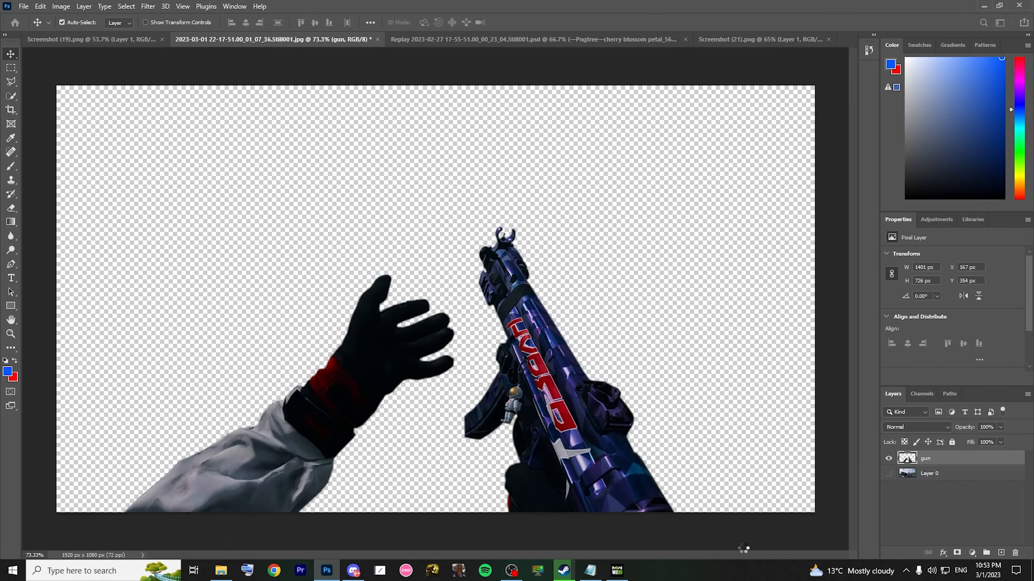
Show Layer 0 again and add an Outer Glow layer style to the gun layer
click(887, 475)
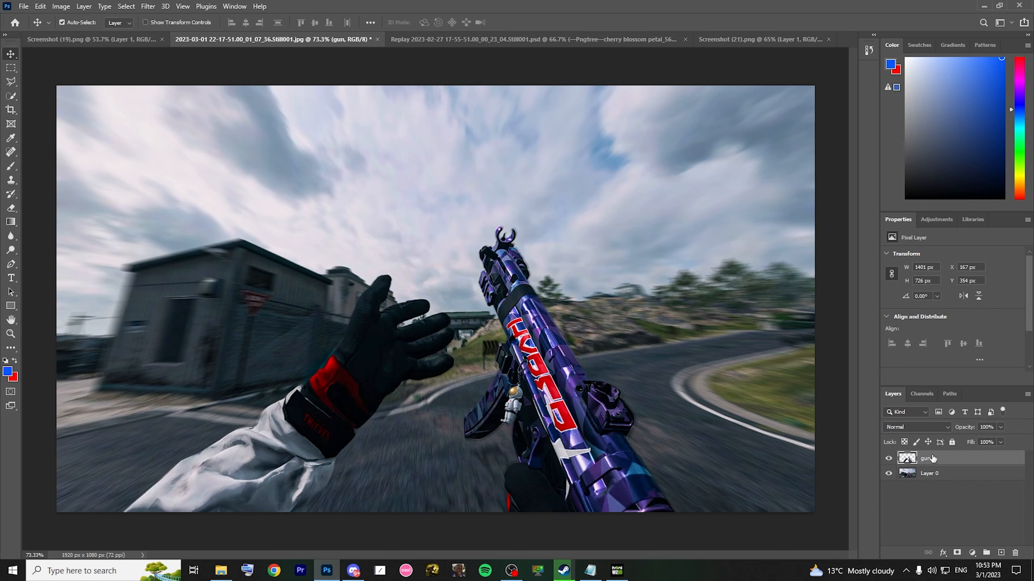
double_click(959, 464)
drag(788, 63, 828, 74)
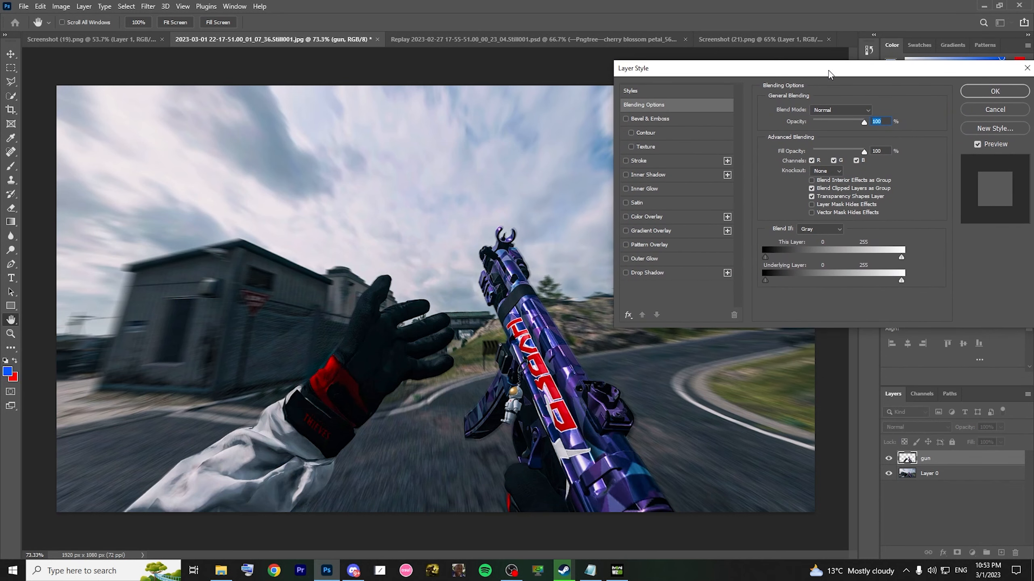
click(627, 259)
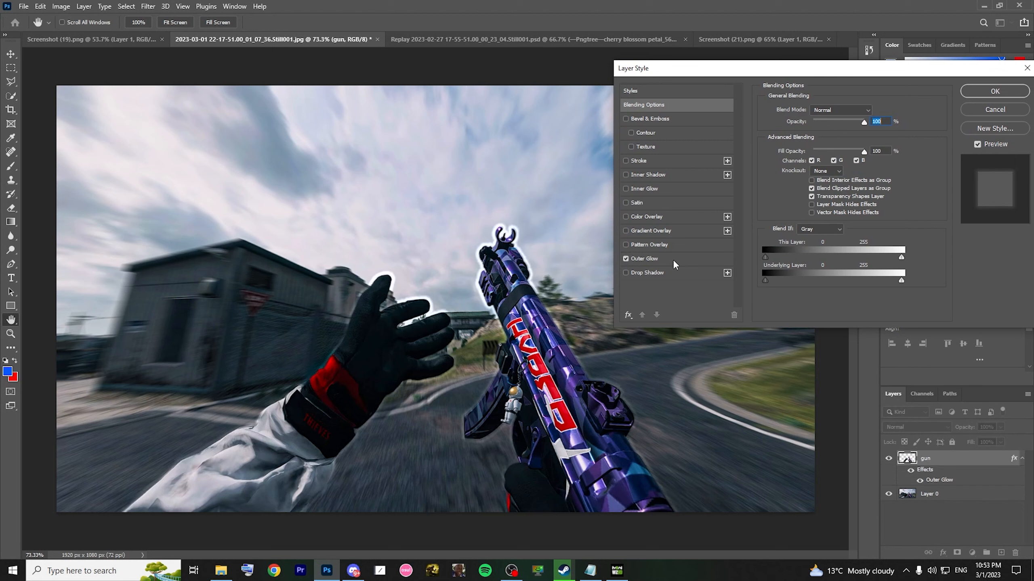
click(674, 261)
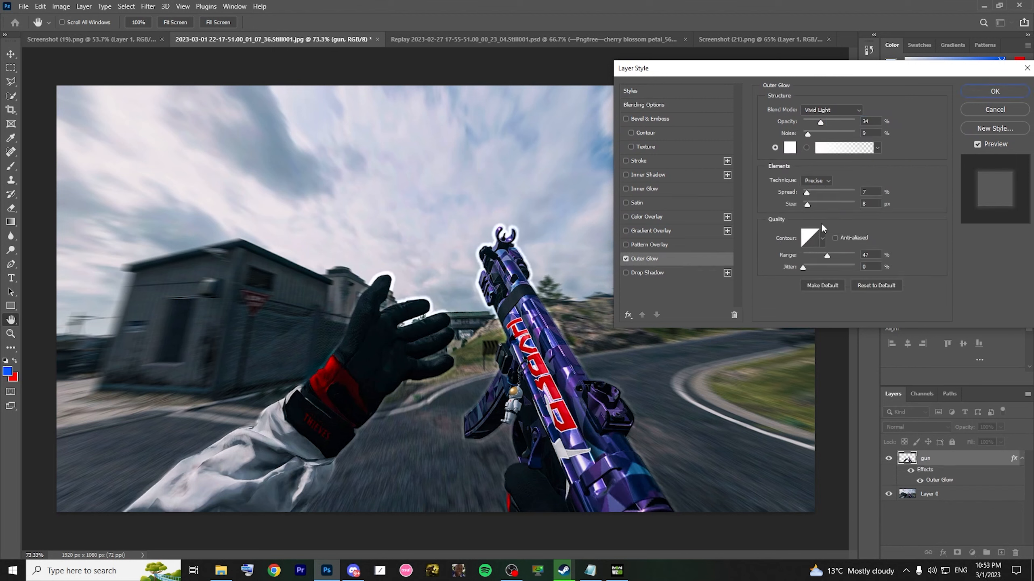
Keep the outer glow's blend mode at Vivid Light and set its opacity to 23%, spread to 11% and size to 8 px
click(829, 111)
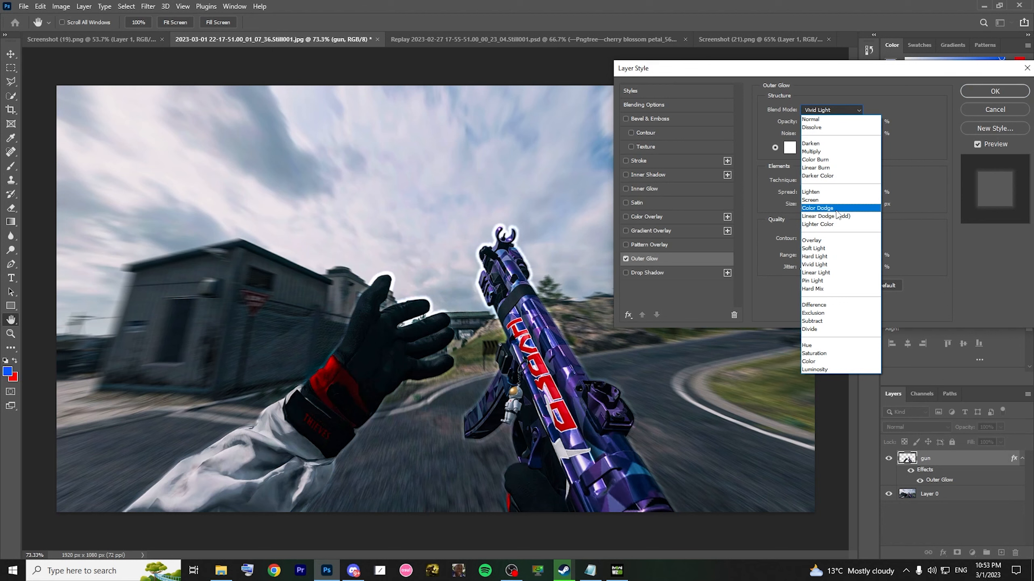
click(844, 110)
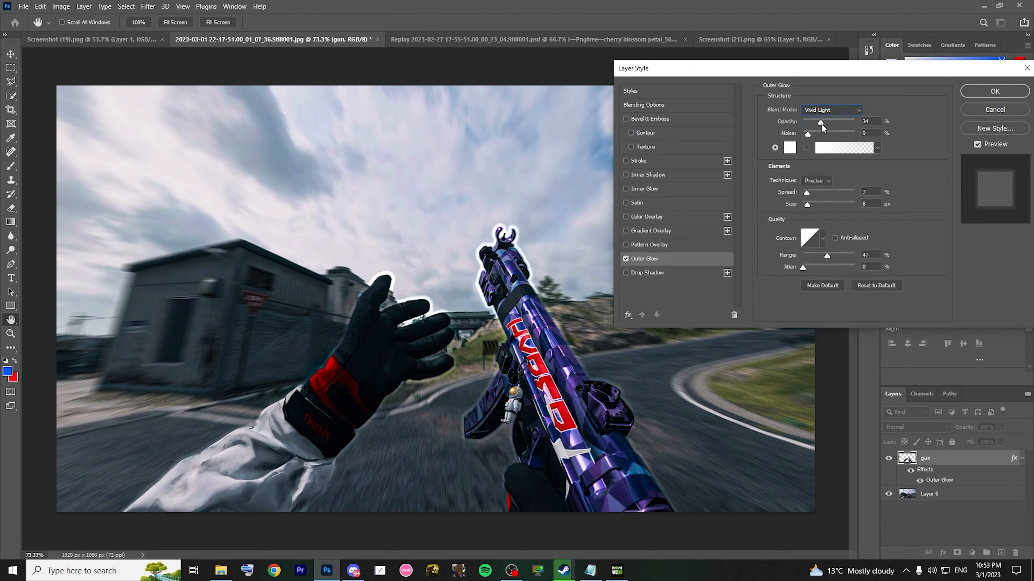
drag(820, 123, 823, 124)
drag(809, 206, 830, 206)
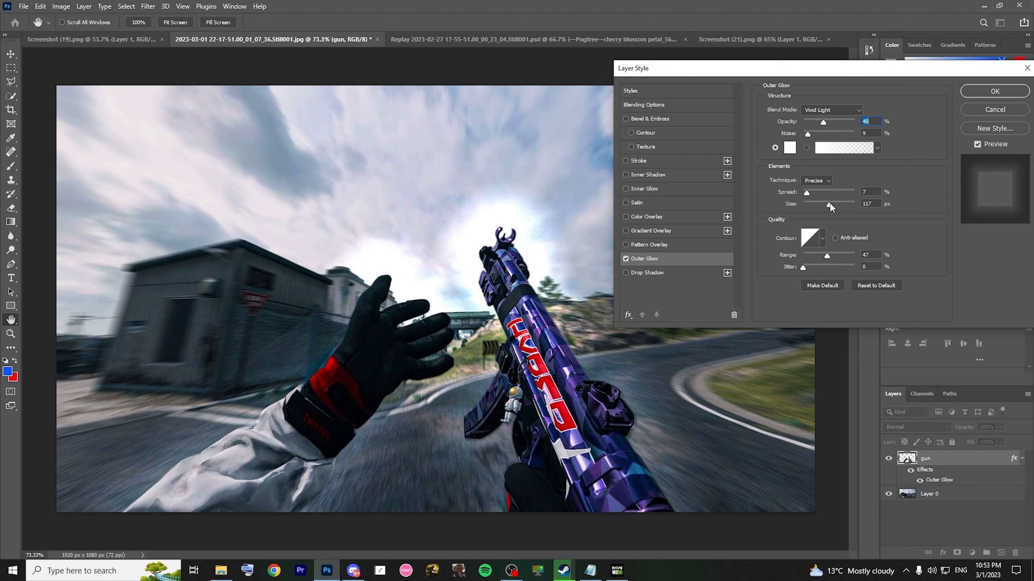
drag(830, 204, 812, 207)
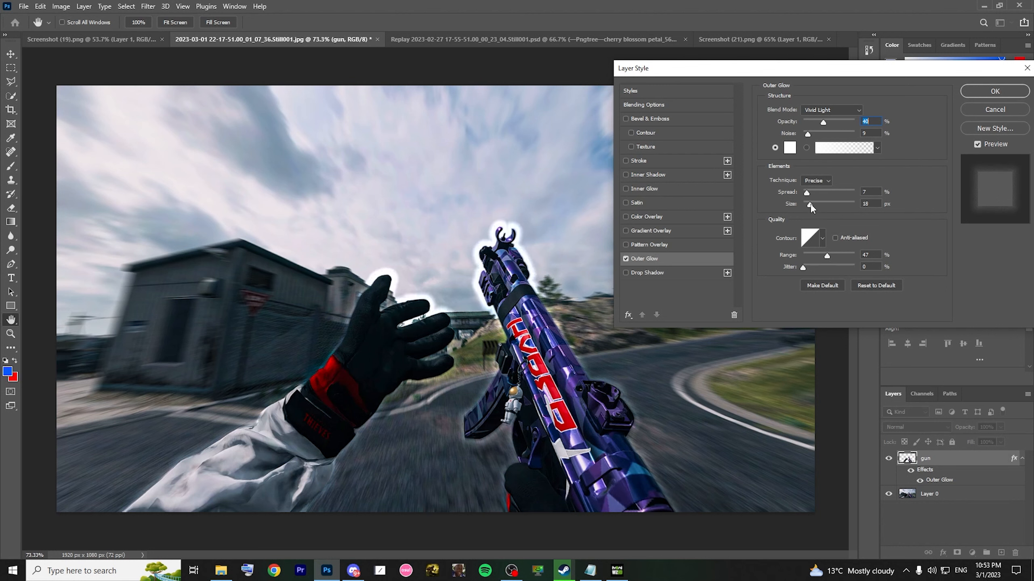
drag(823, 122, 815, 122)
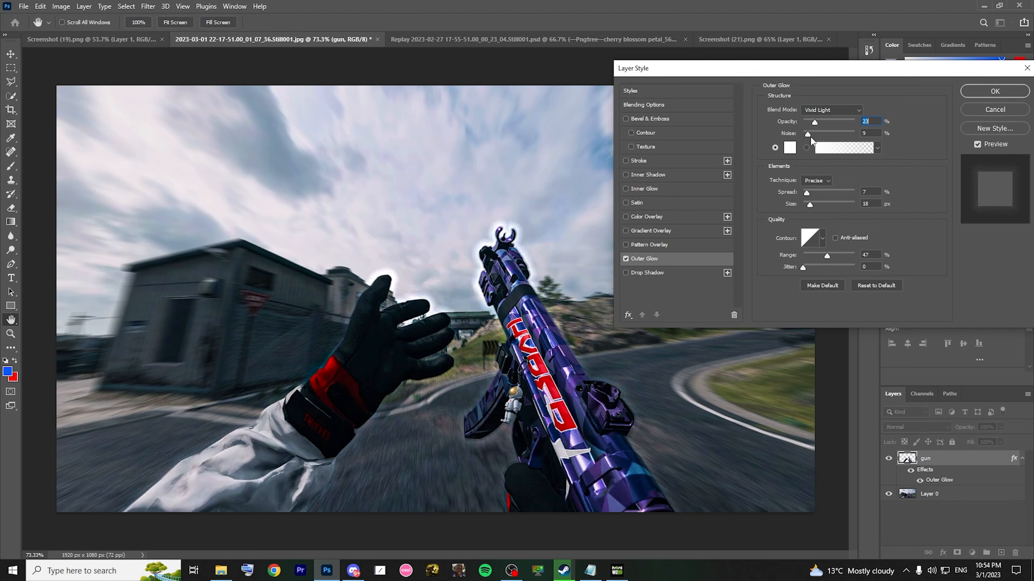
mouse_move(809, 193)
mouse_down()
mouse_move(824, 193)
mouse_move(808, 207)
mouse_up()
click(810, 194)
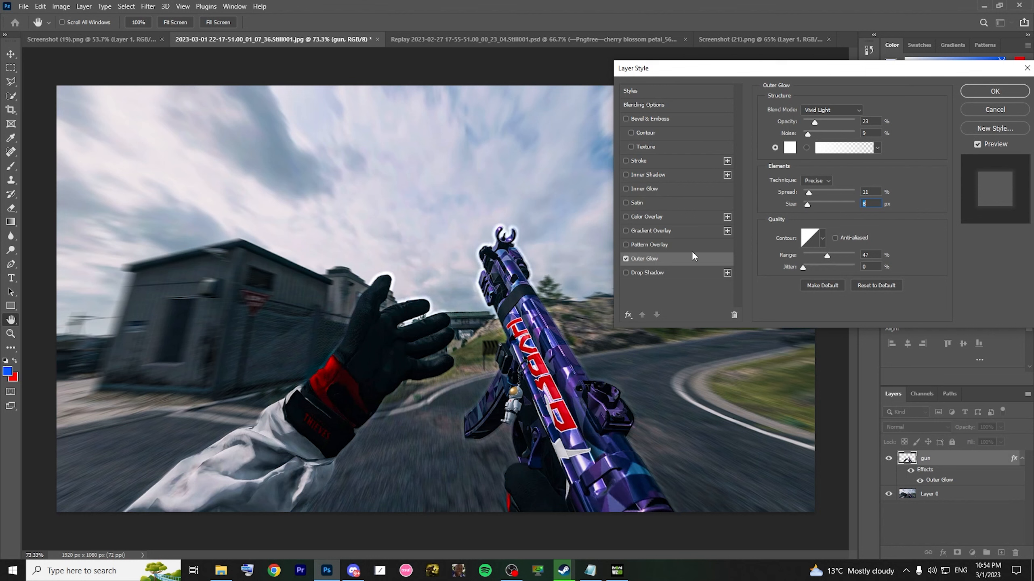
click(625, 189)
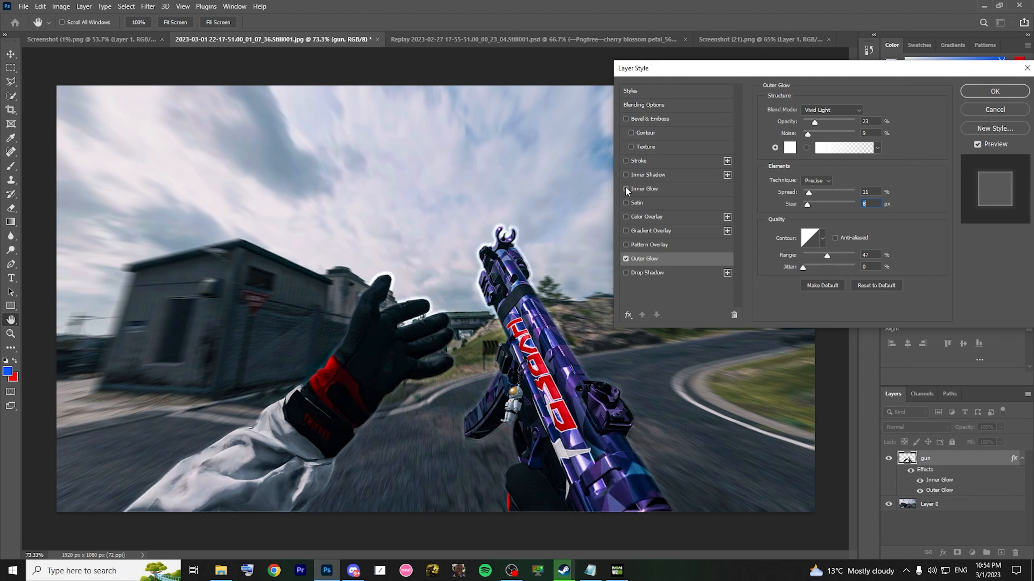
click(626, 187)
click(627, 175)
click(627, 175)
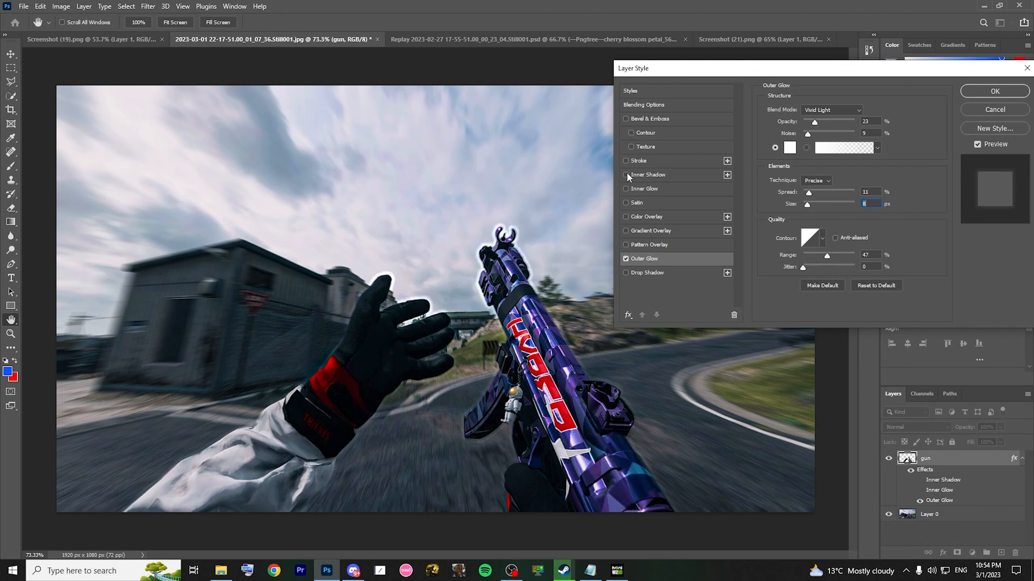
Apply the layer style and add a new layer above the gun layer with the Overlay blend mode
click(1000, 90)
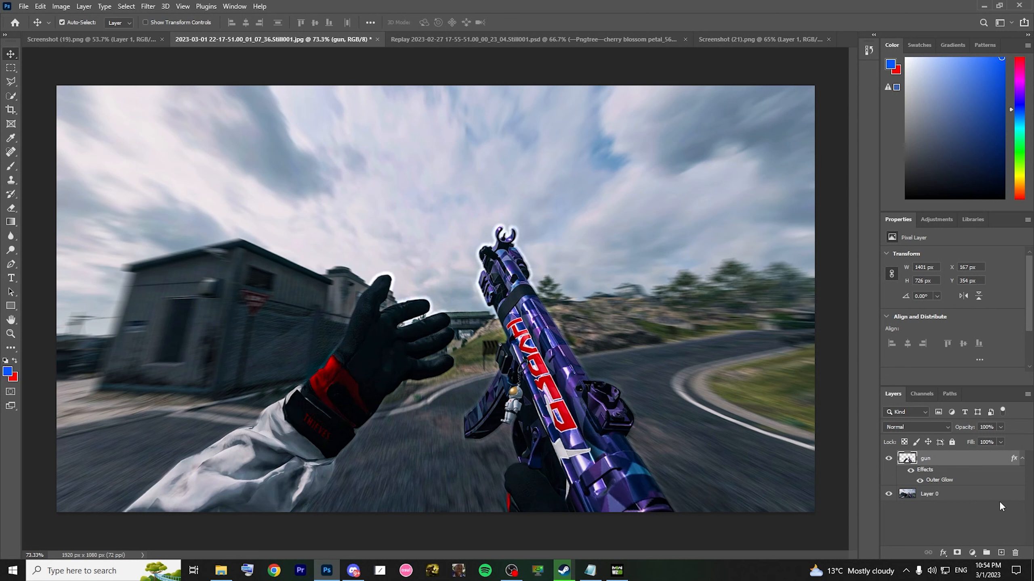
click(1002, 553)
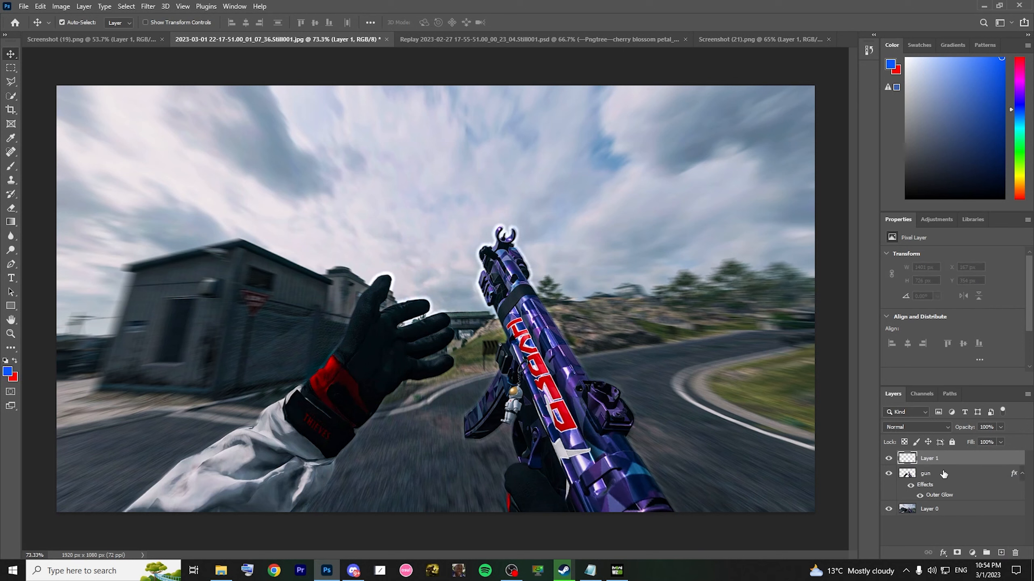
click(928, 426)
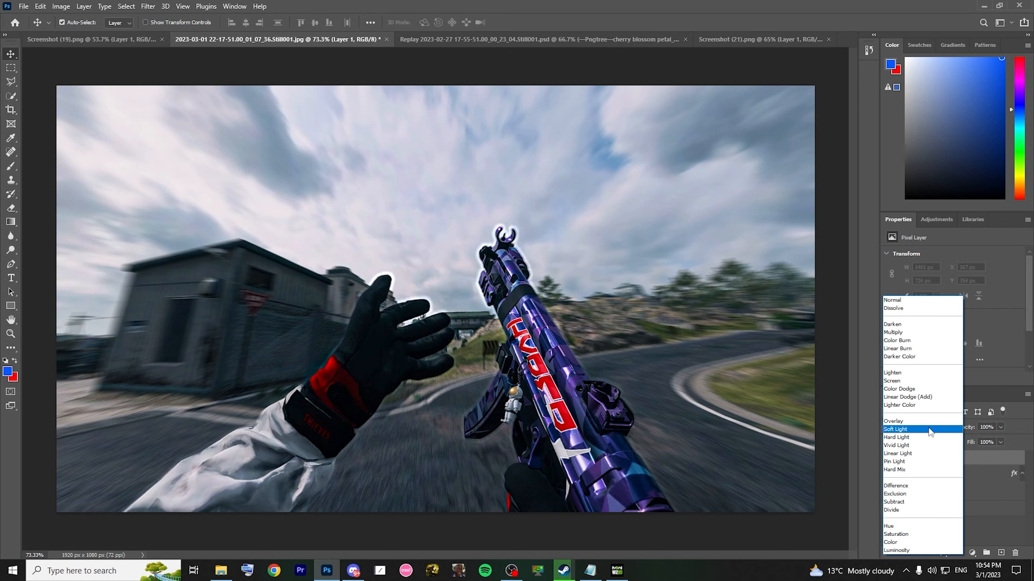
click(926, 425)
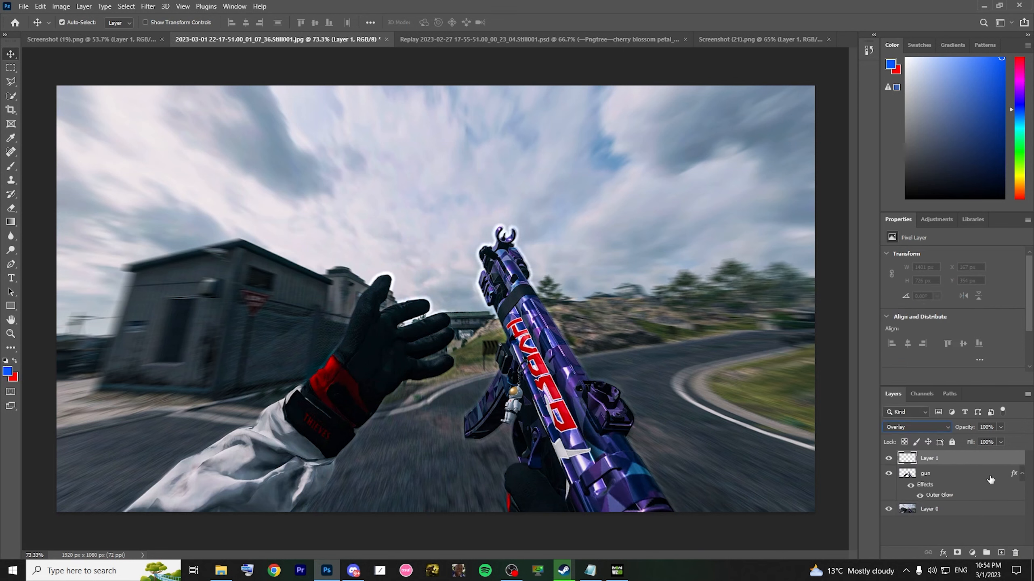
click(936, 429)
click(932, 421)
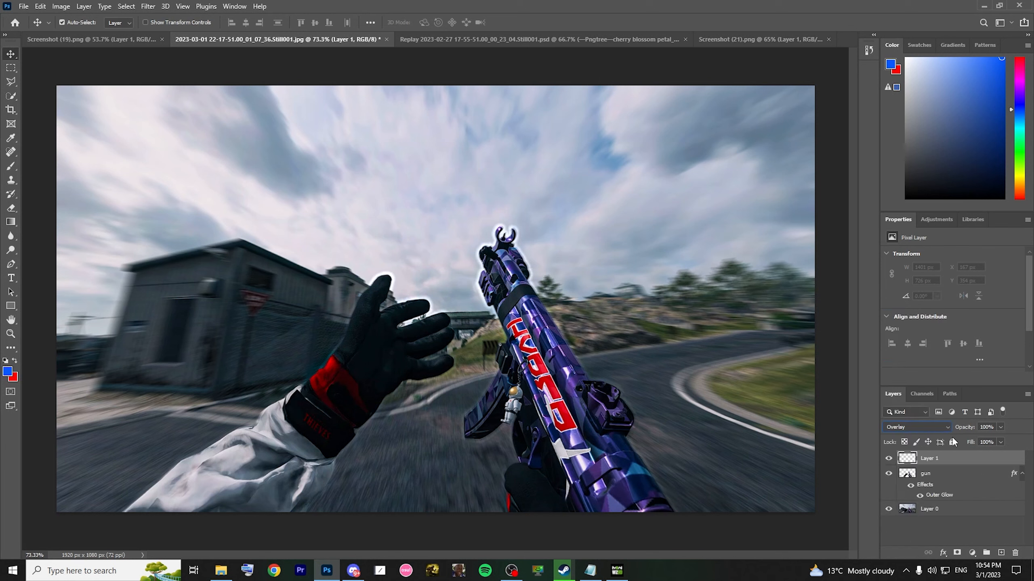
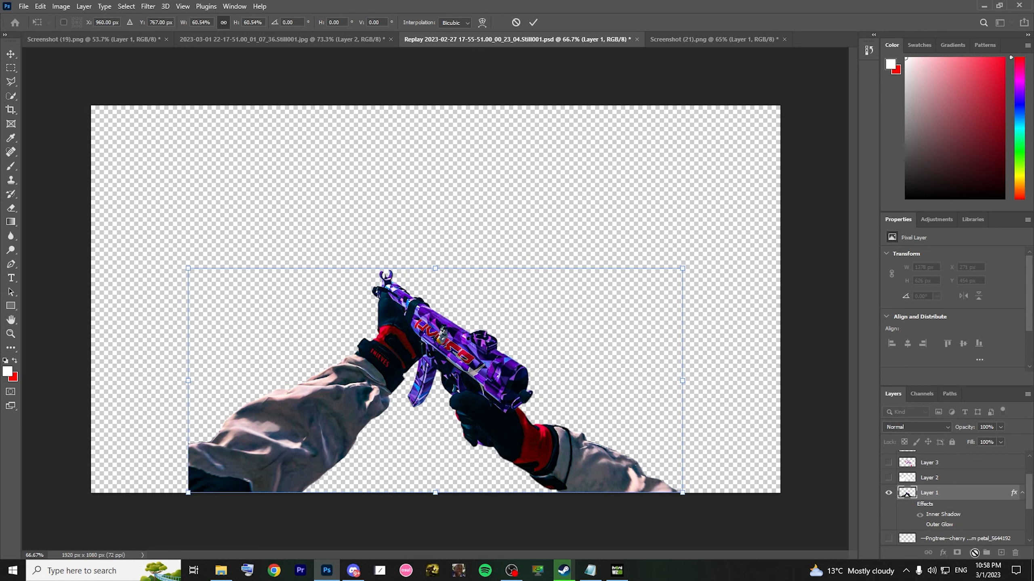
Switch to Chrome, search Google for "ashika deep dive" and open the callofduty.com article on Ashika Island
click(273, 570)
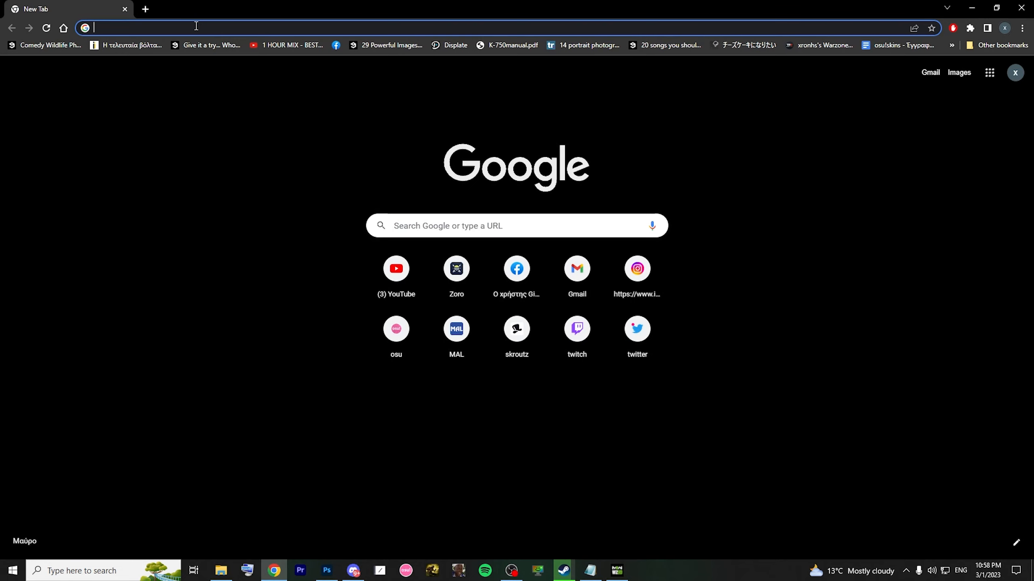
text(ashika d)
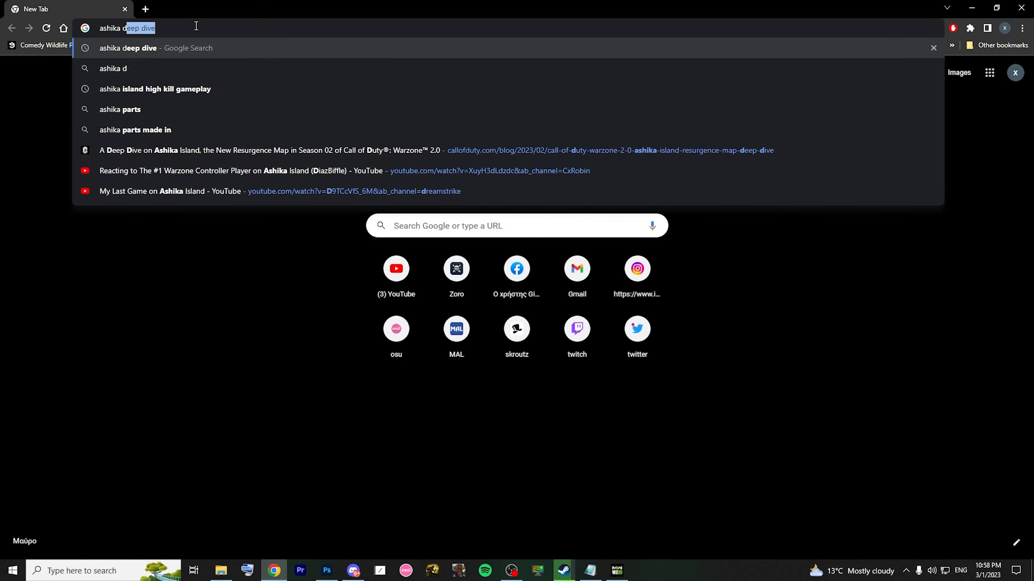
text(eep dive)
key(Return)
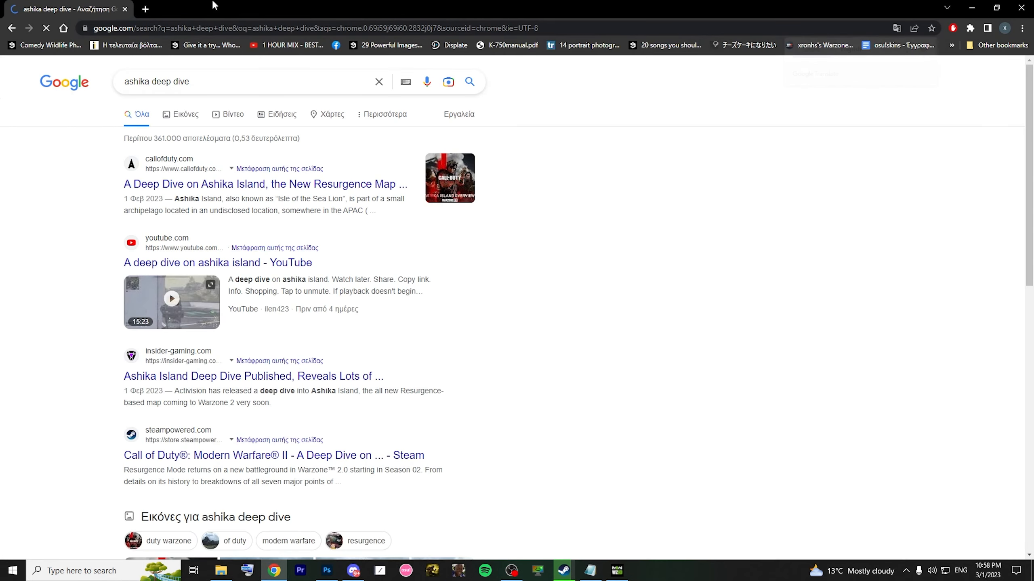
click(205, 184)
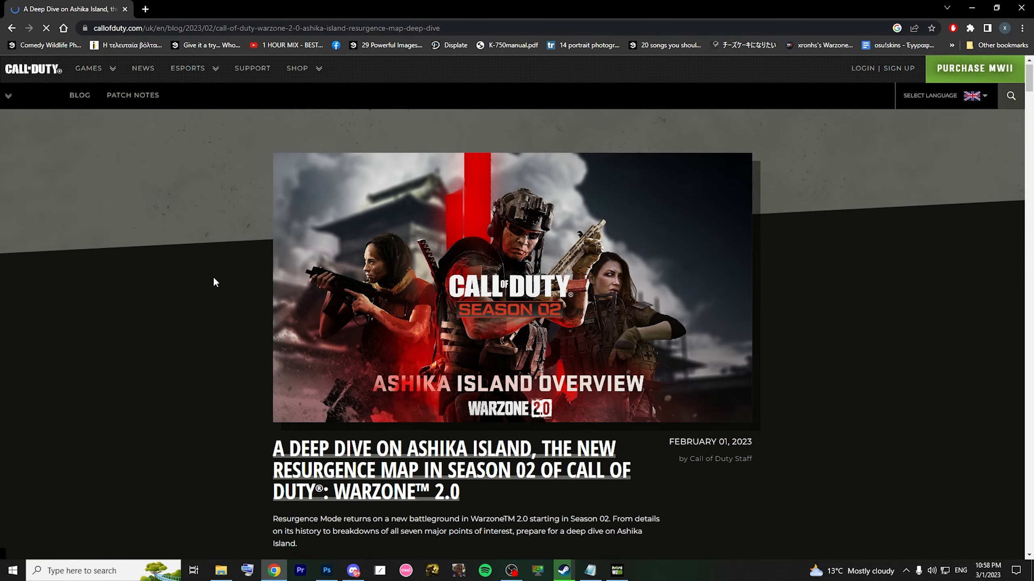
Look through the article's location images for a suitable background picture
scroll(214, 278, down, 15)
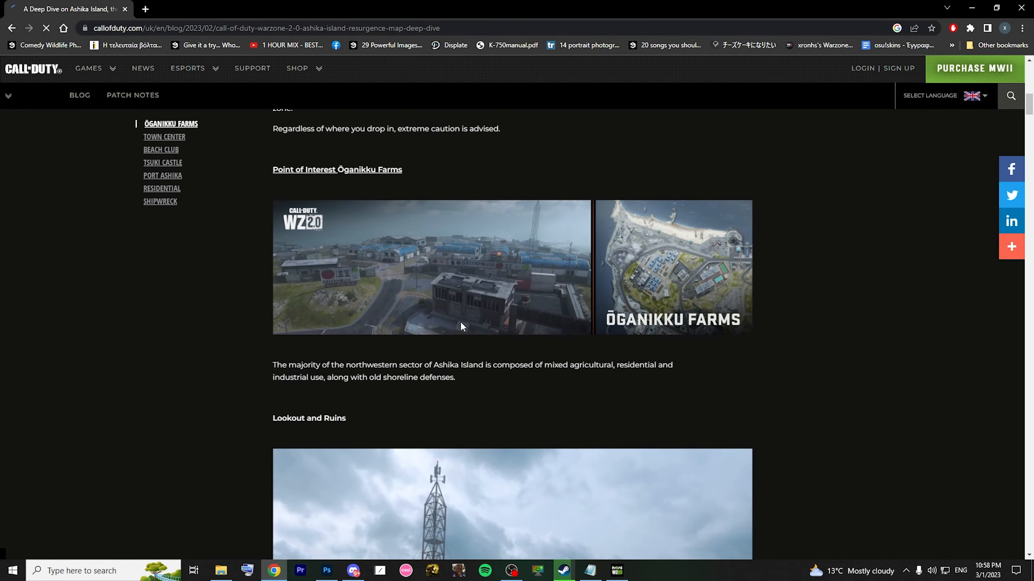
scroll(462, 326, down, 15)
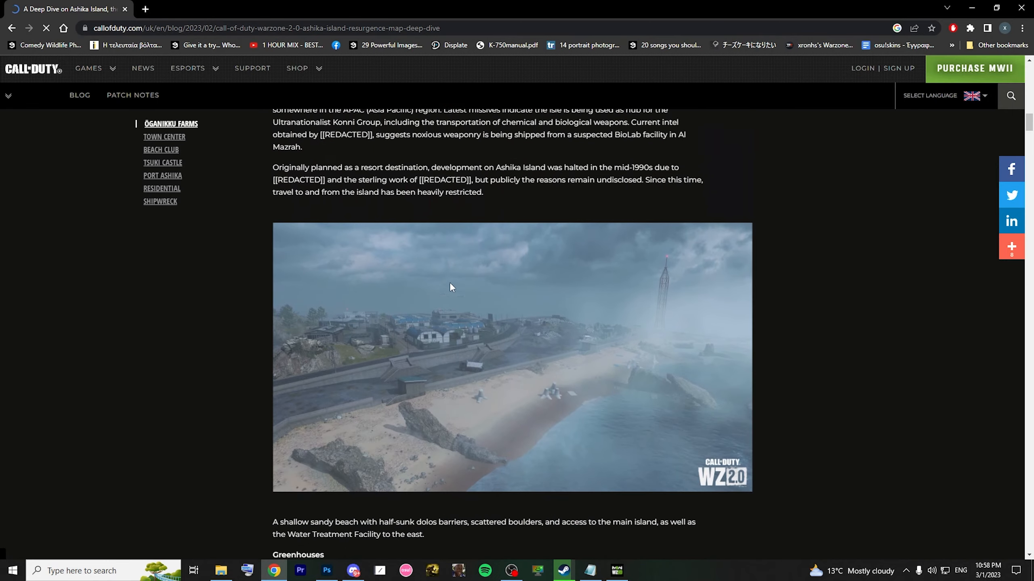
scroll(449, 282, down, 12)
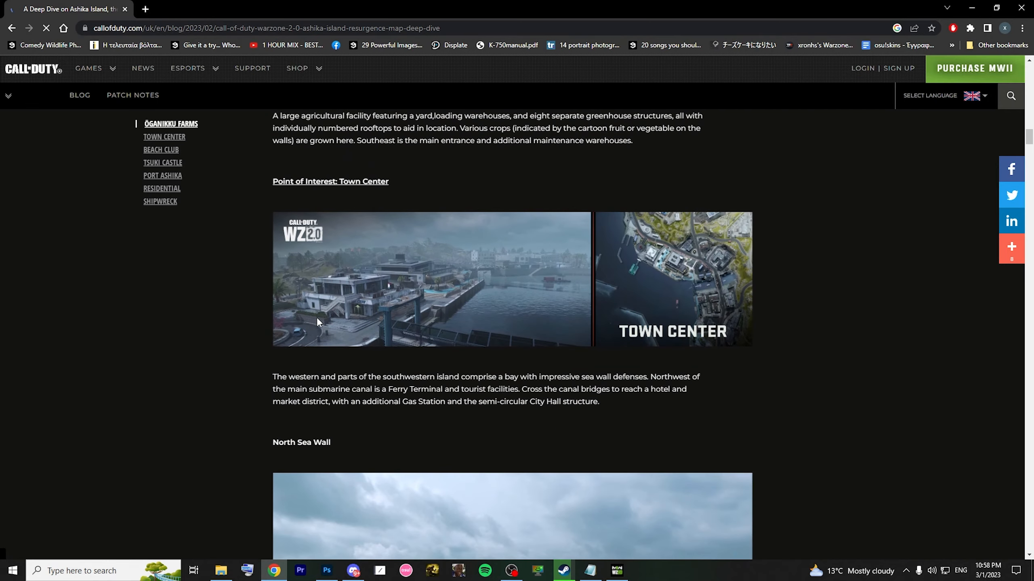
scroll(317, 322, down, 8)
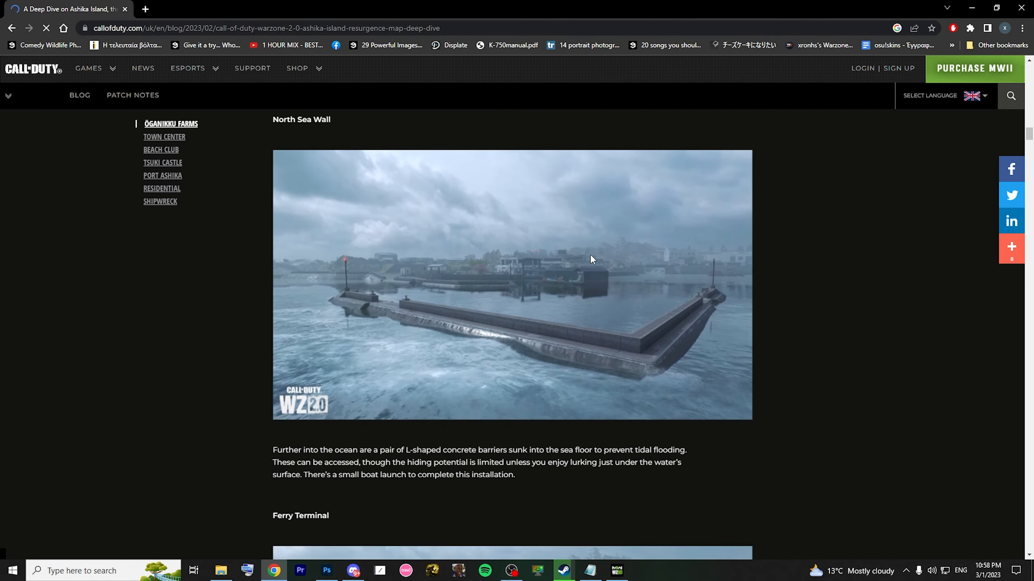
scroll(591, 259, down, 20)
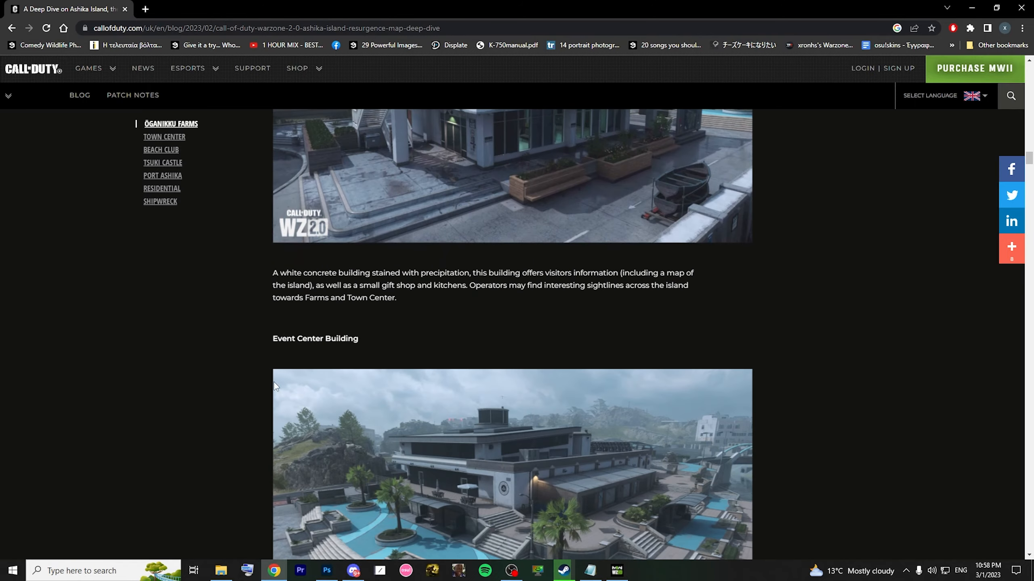
scroll(274, 382, down, 20)
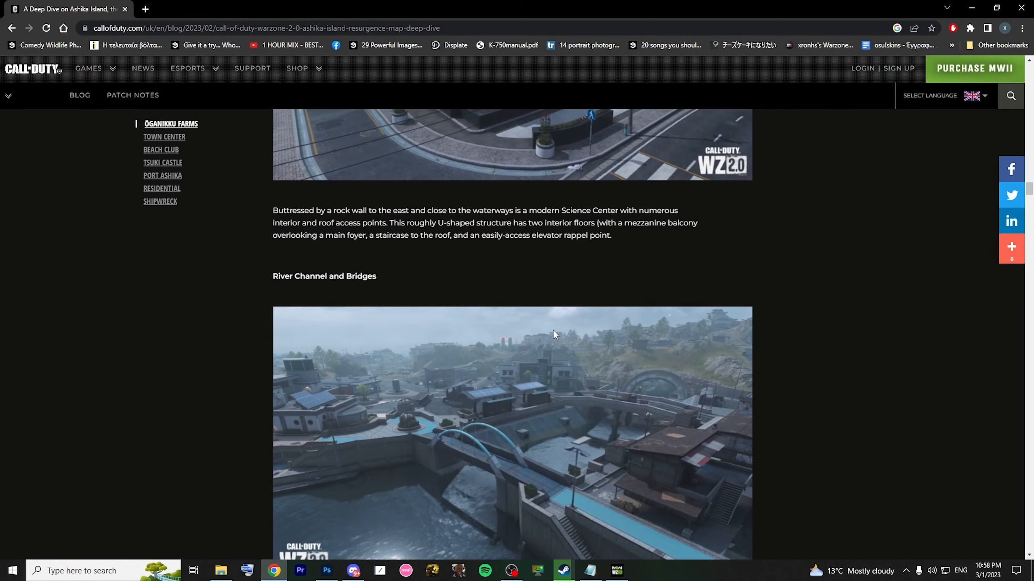
scroll(553, 330, down, 20)
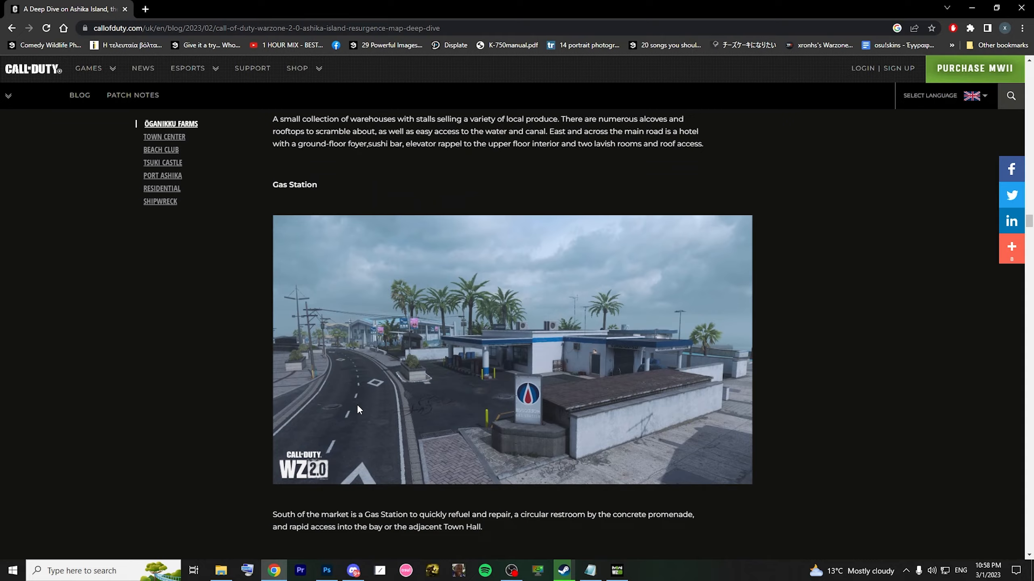
scroll(358, 407, down, 10)
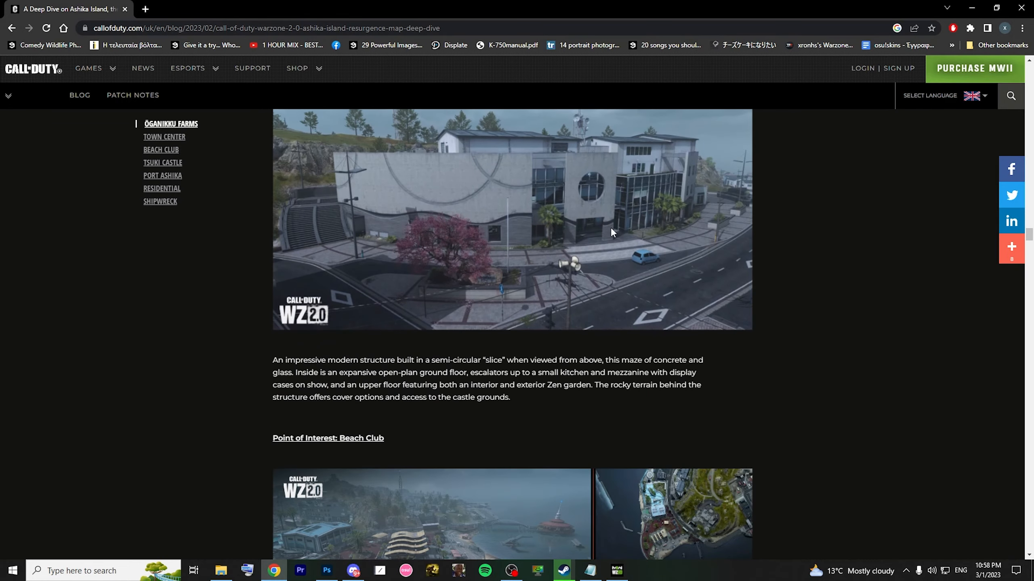
scroll(532, 188, down, 4)
scroll(181, 310, down, 9)
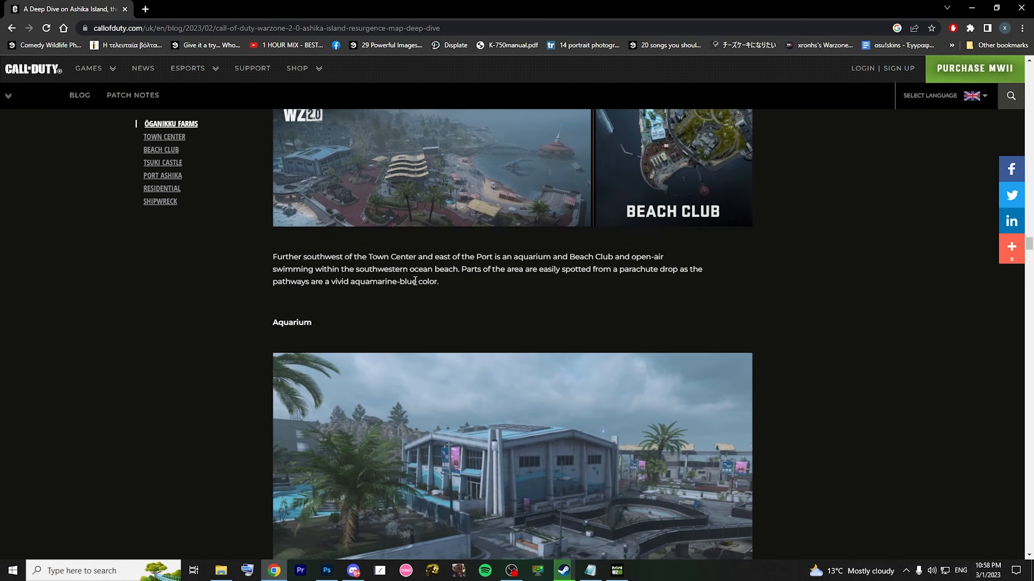
scroll(511, 333, down, 7)
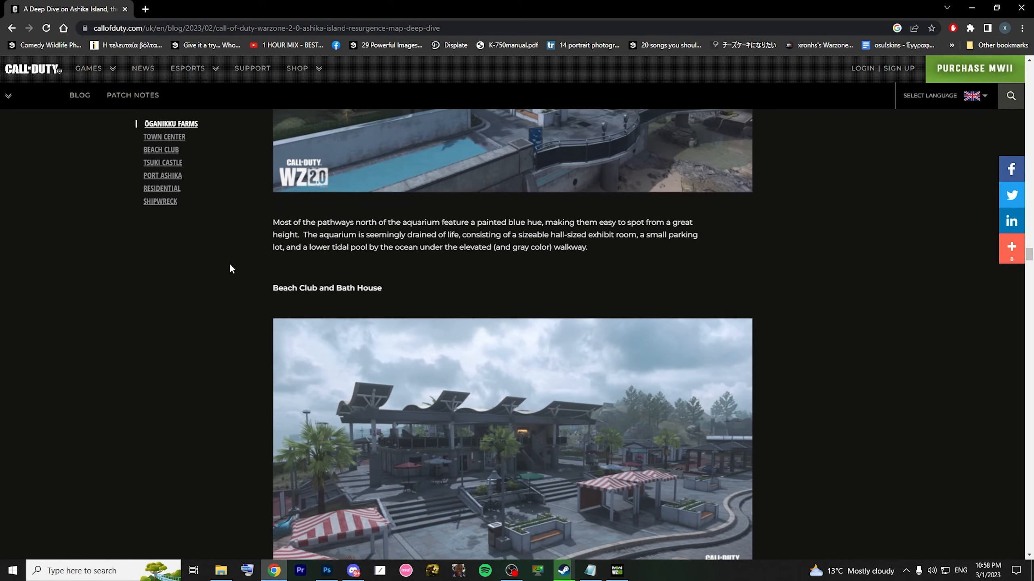
scroll(251, 306, down, 7)
scroll(269, 292, down, 6)
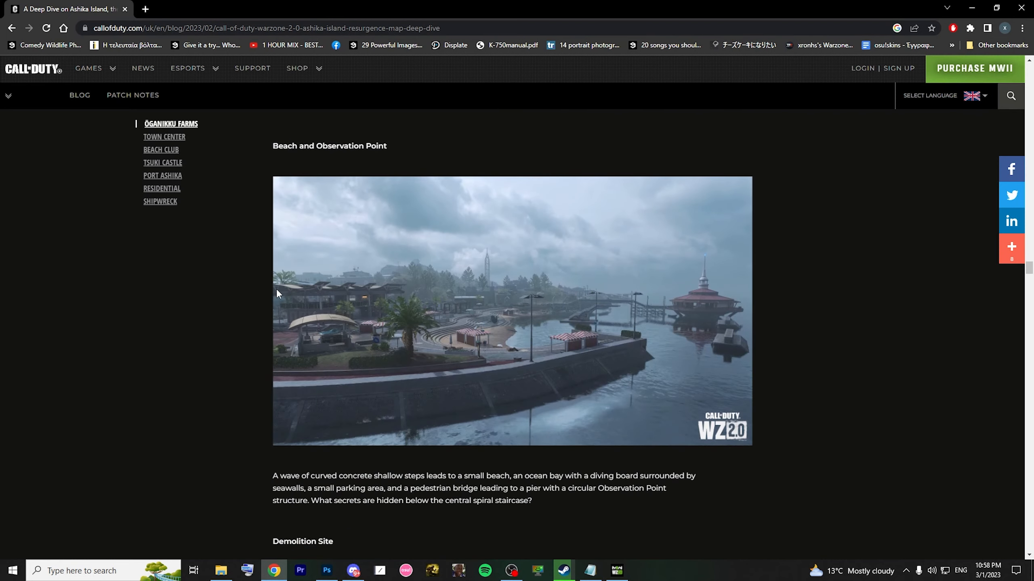
scroll(276, 289, down, 9)
scroll(263, 264, down, 20)
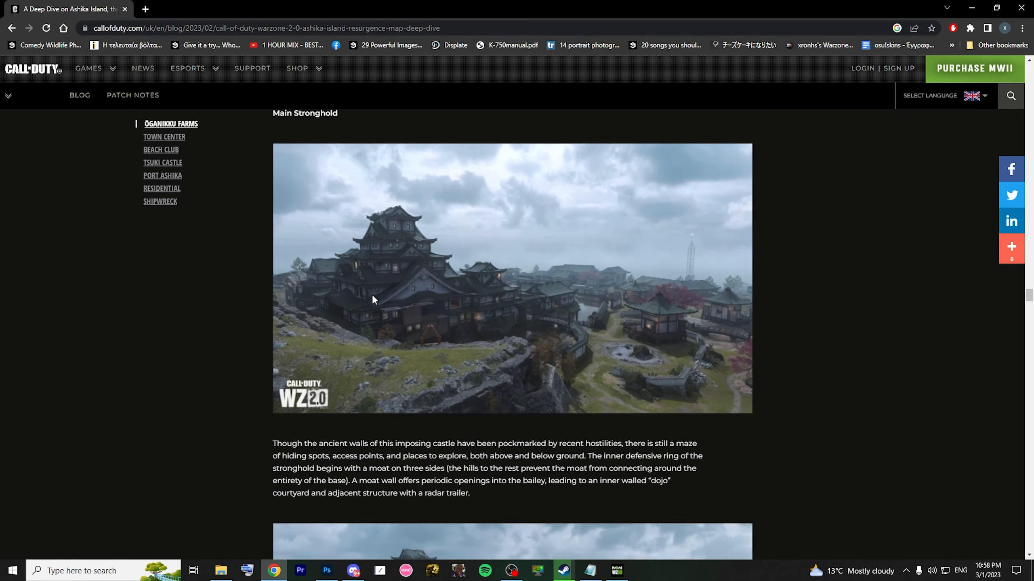
scroll(557, 309, down, 18)
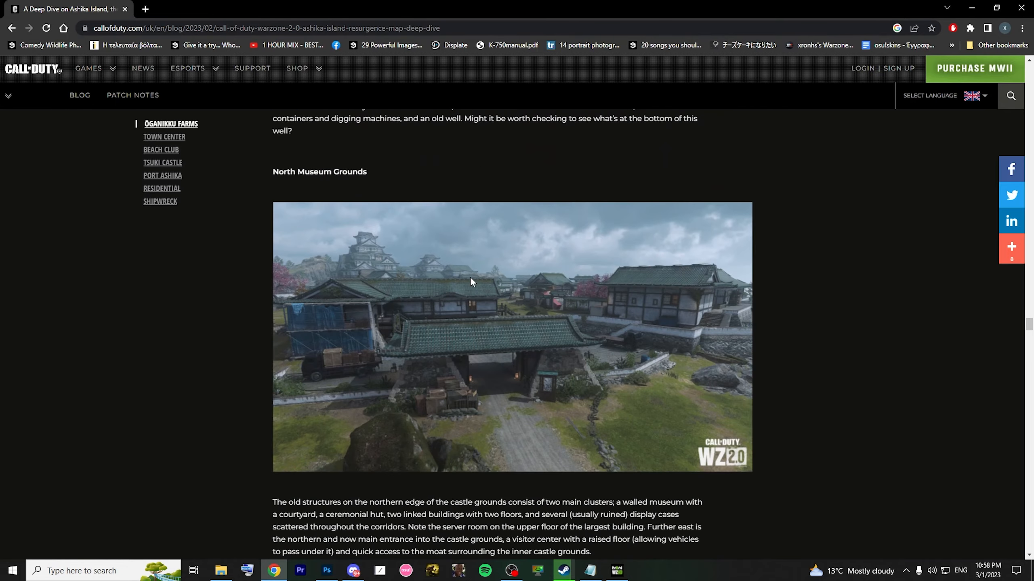
Save the article's image of the castle garden with cherry trees and open it in Photoshop as a separate document
scroll(468, 317, down, 10)
right_click(525, 288)
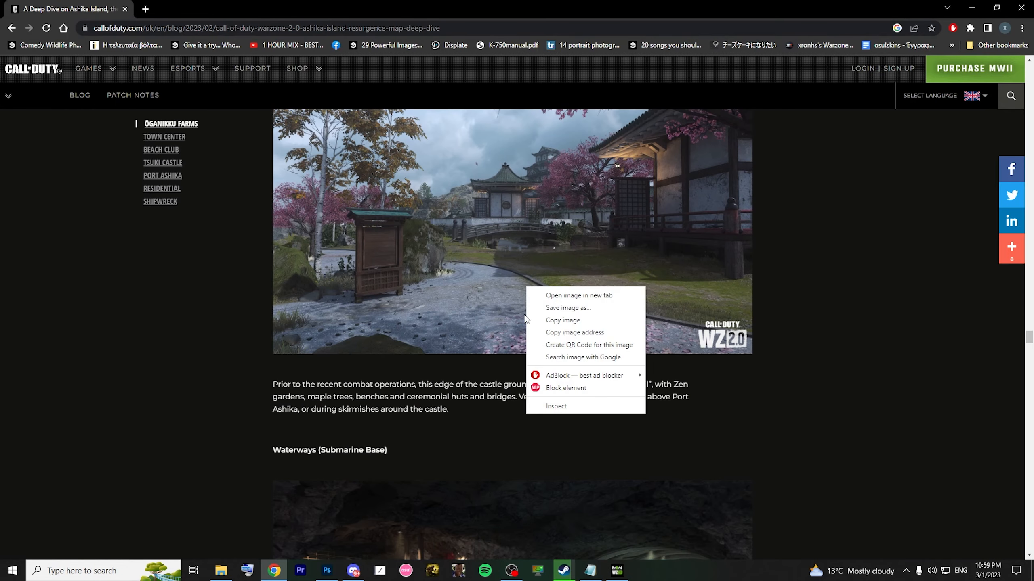
click(568, 308)
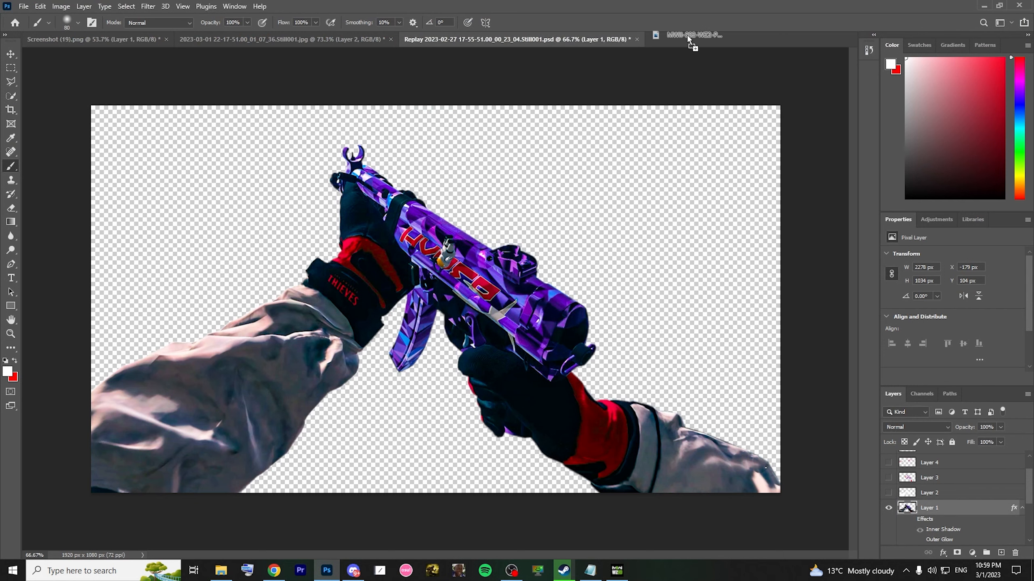
drag(687, 35, 686, 34)
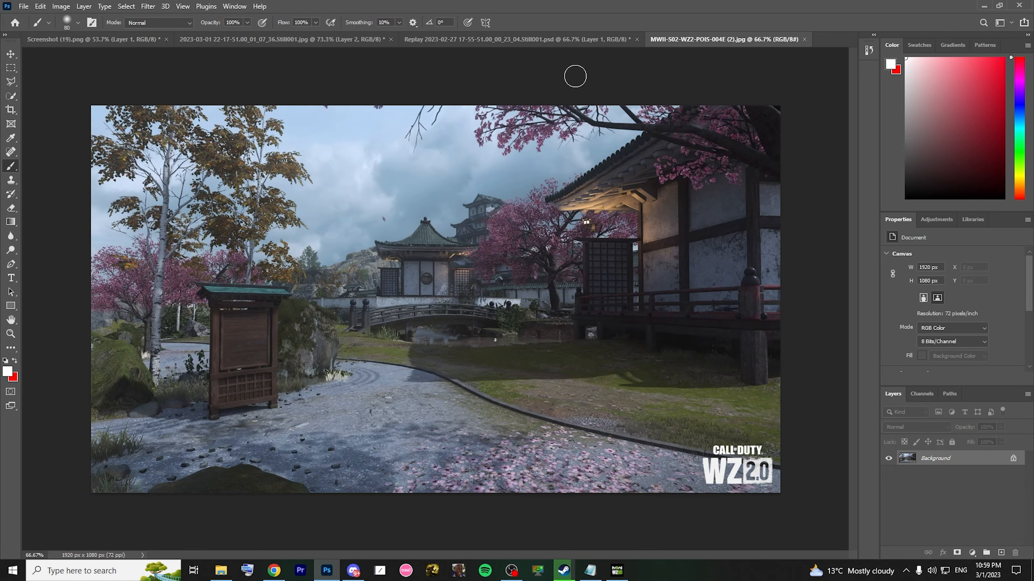
Remove the Call of Duty WZ 2.0 logo from the garden image with the Spot Healing Brush tool
click(11, 153)
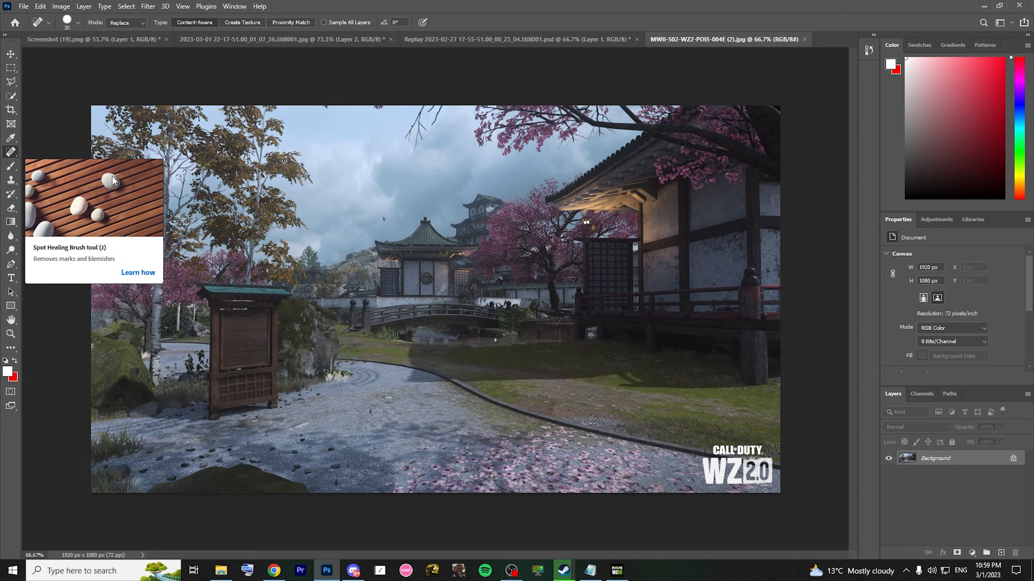
mouse_move(707, 473)
mouse_down()
mouse_move(774, 467)
mouse_move(737, 465)
mouse_move(755, 468)
mouse_move(732, 462)
mouse_move(735, 449)
mouse_move(754, 475)
mouse_move(740, 474)
mouse_move(772, 477)
mouse_move(757, 461)
mouse_up()
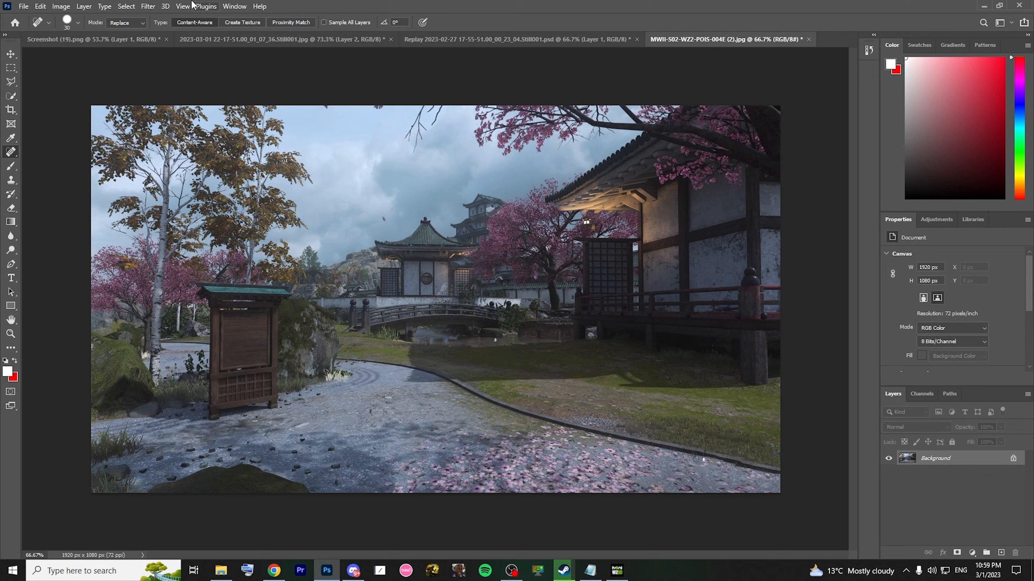
click(148, 6)
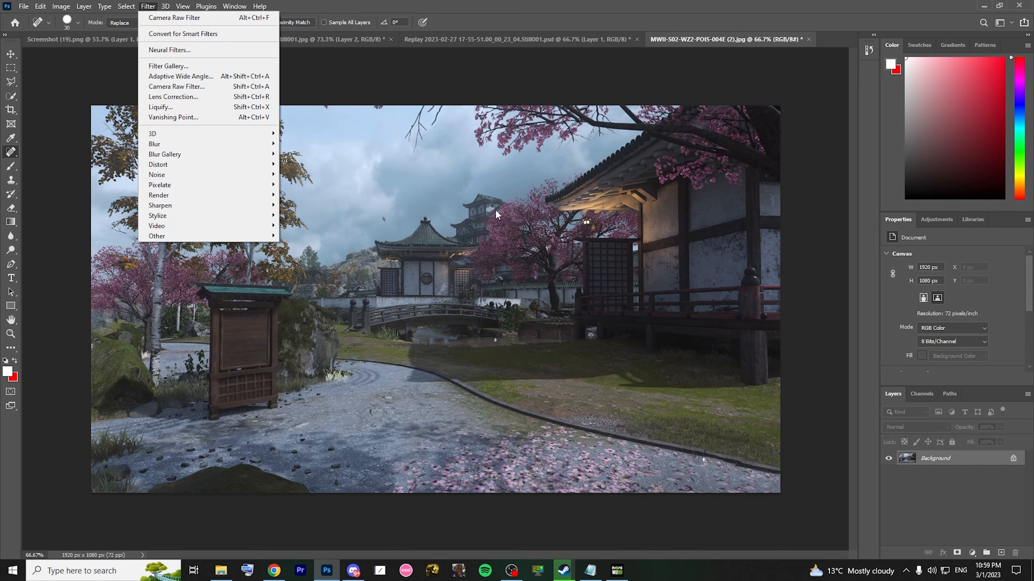
Copy the cut-out gun and hands layer from the Replay document into the garden image with the Move tool
click(446, 38)
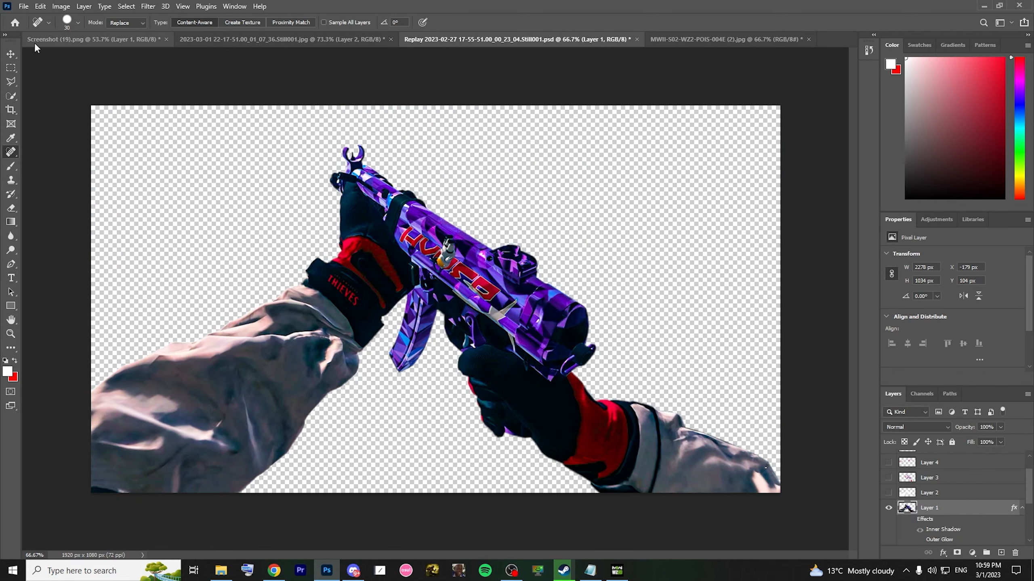
click(11, 55)
drag(353, 290, 515, 312)
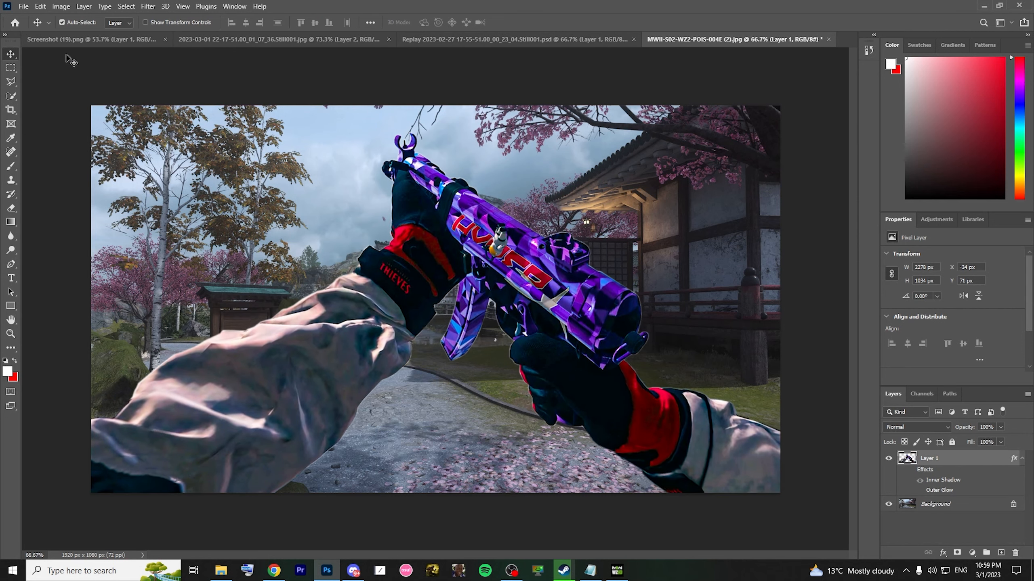
Free-transform the gun layer to about 74% and place it against the garden image's lower edge, slightly right of centre
click(48, 9)
click(82, 241)
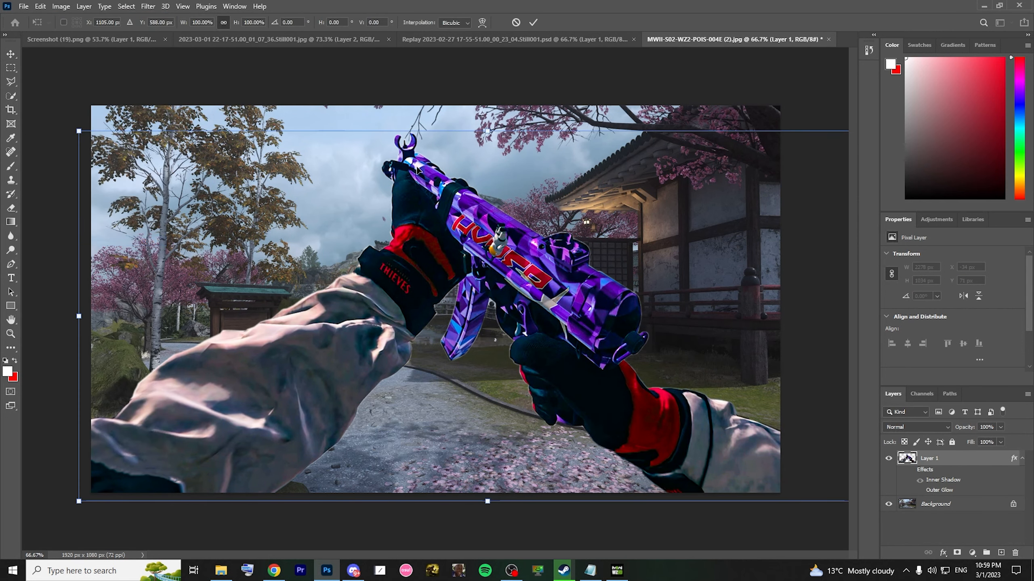
drag(486, 131, 487, 220)
drag(491, 323, 462, 316)
click(41, 6)
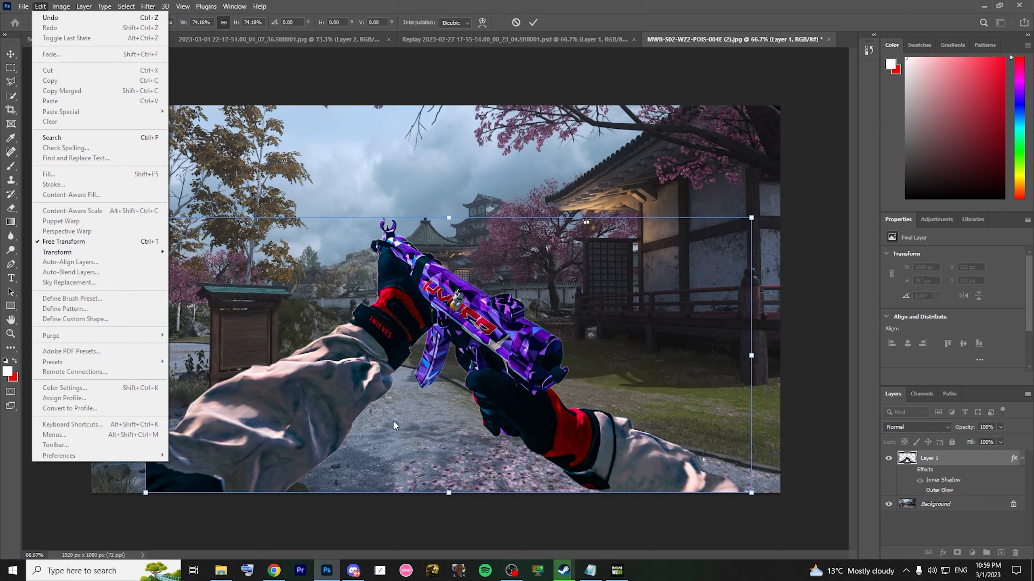
click(450, 527)
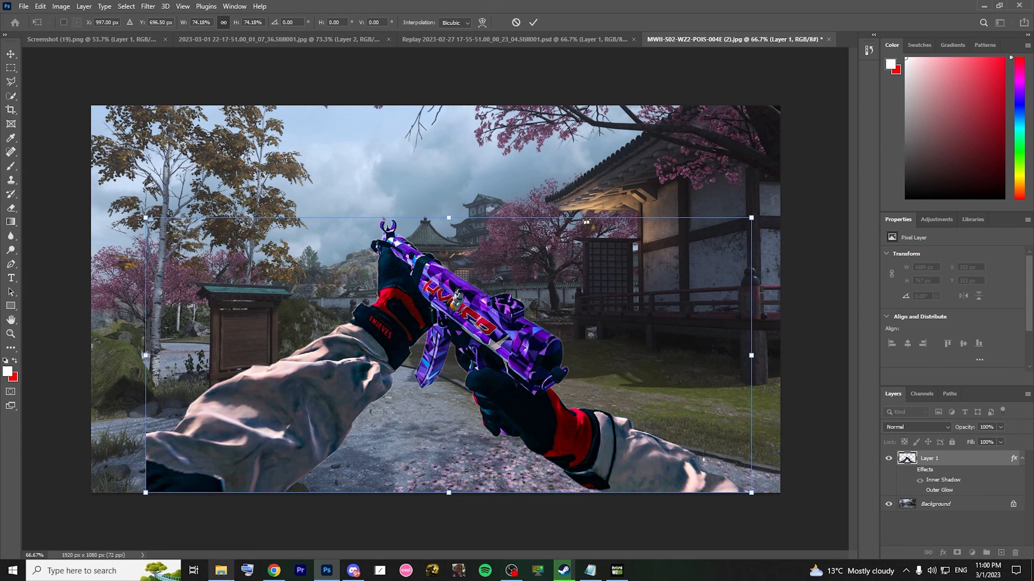
View the finished reference picture mp5-hyper-x.jpg and close it
click(221, 570)
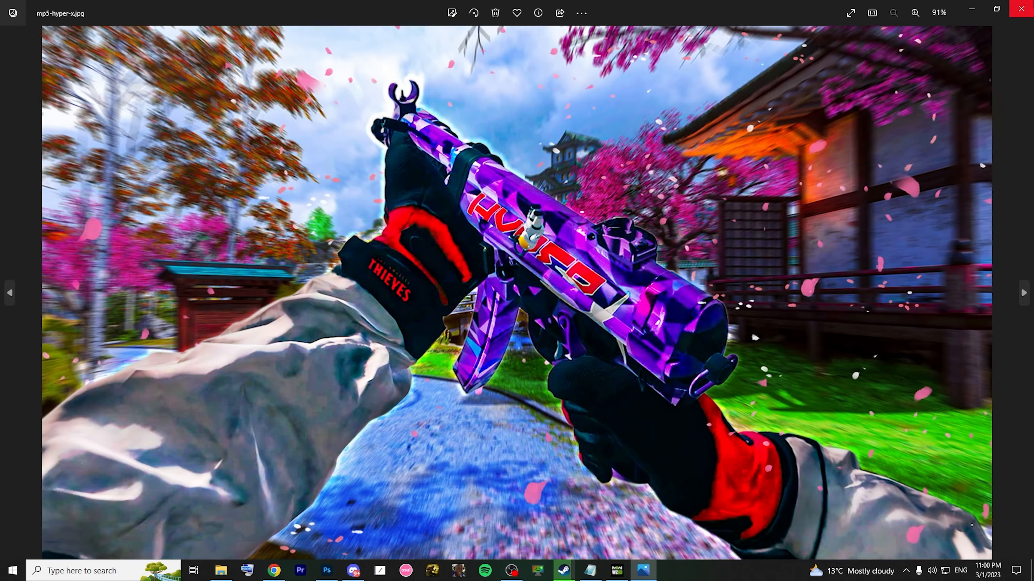
click(1021, 8)
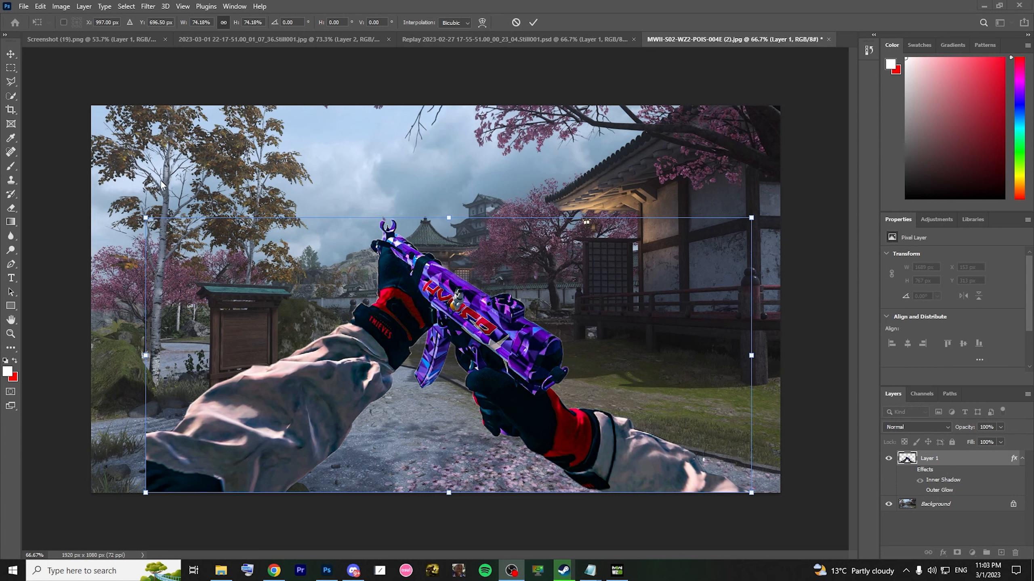
Switch to the Replay document and show Layer 2, Layer 3, the petal layers below the gun, Layer 5 and the MWII-S02 garden layer
click(417, 40)
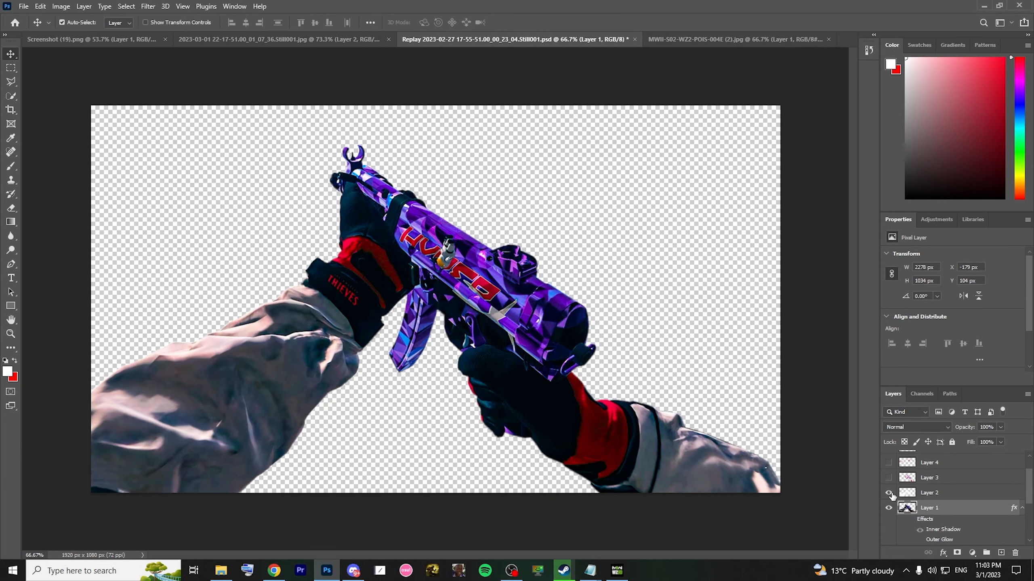
click(888, 493)
click(888, 478)
scroll(891, 494, down, 3)
click(888, 493)
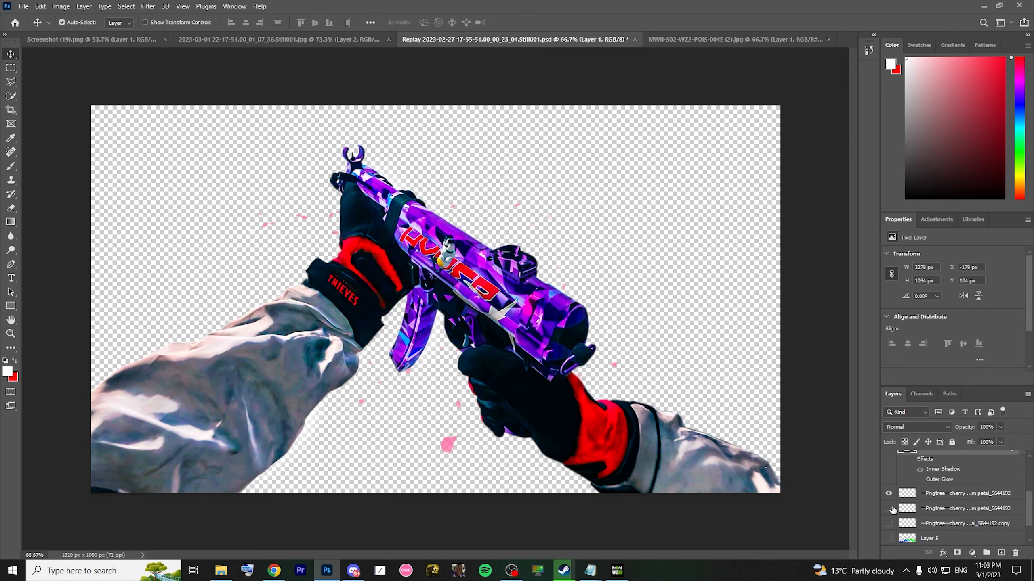
click(888, 508)
click(889, 523)
scroll(890, 523, down, 2)
click(888, 508)
click(888, 524)
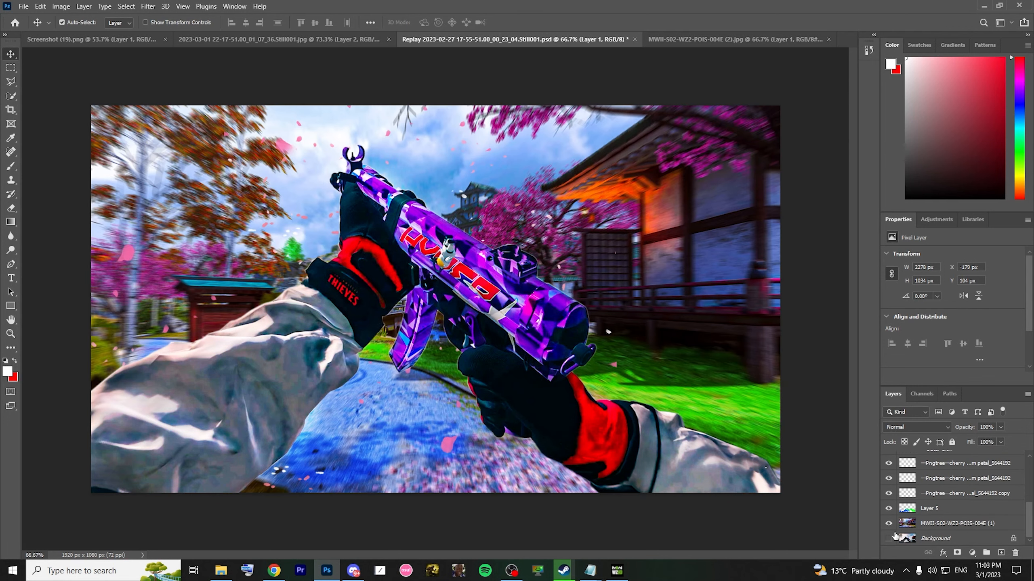
Show Layer 4 and the two cherry petal layers above it in the Replay document
scroll(890, 509, up, 3)
click(888, 488)
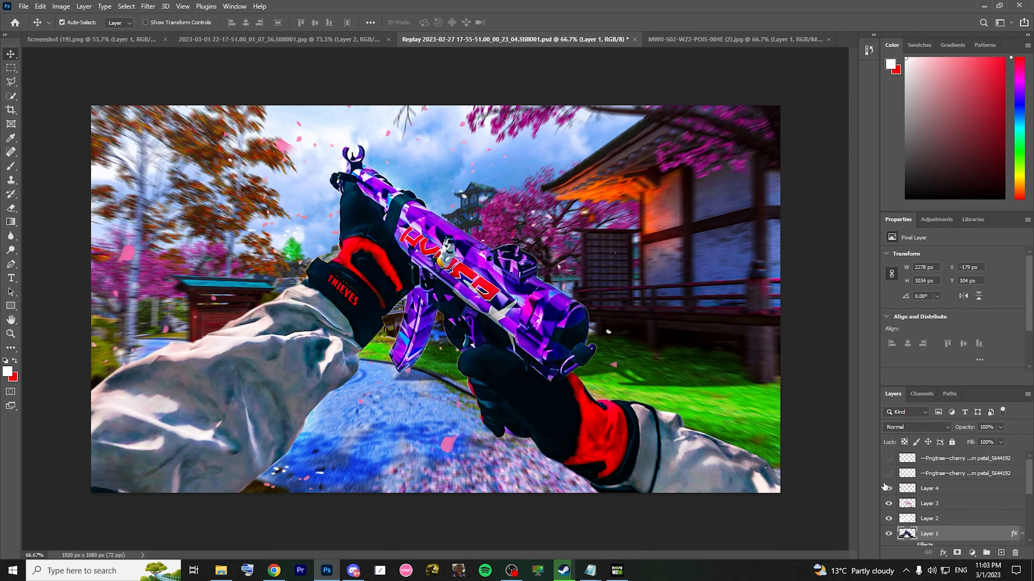
click(889, 473)
click(889, 458)
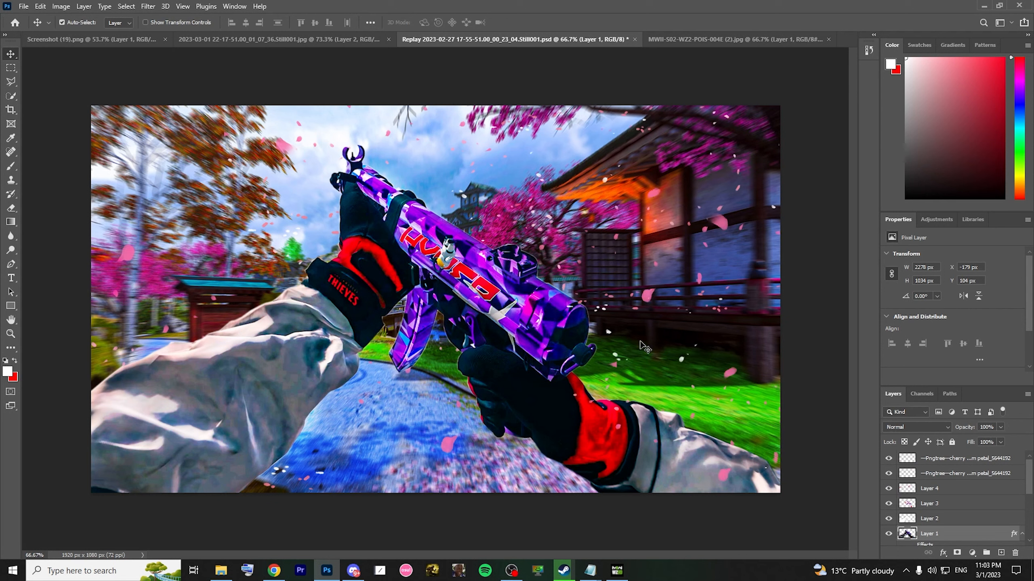
Open the composition in Save for Web with JPEG format, Maximum preset and quality 100
click(22, 7)
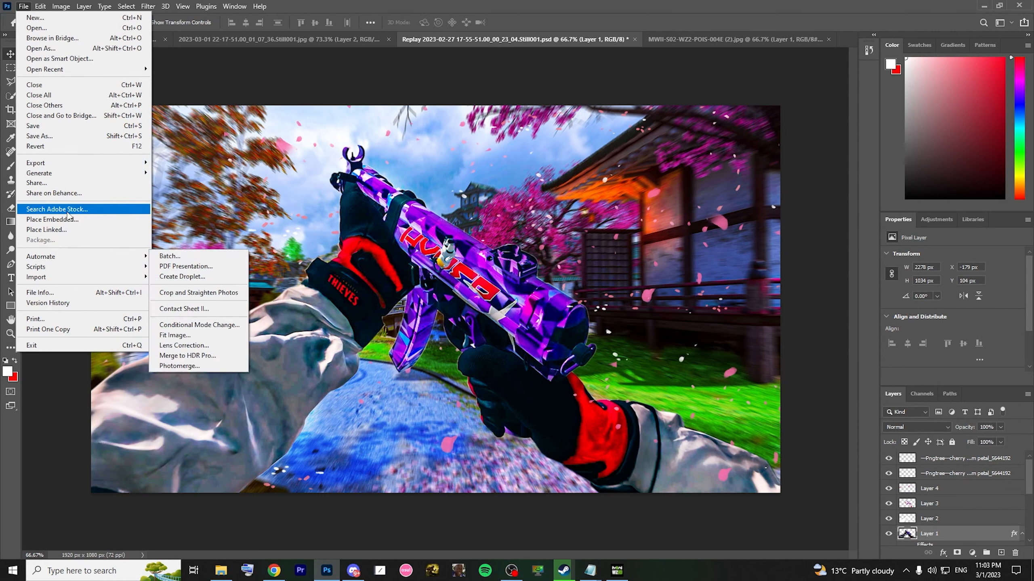
mouse_move(81, 163)
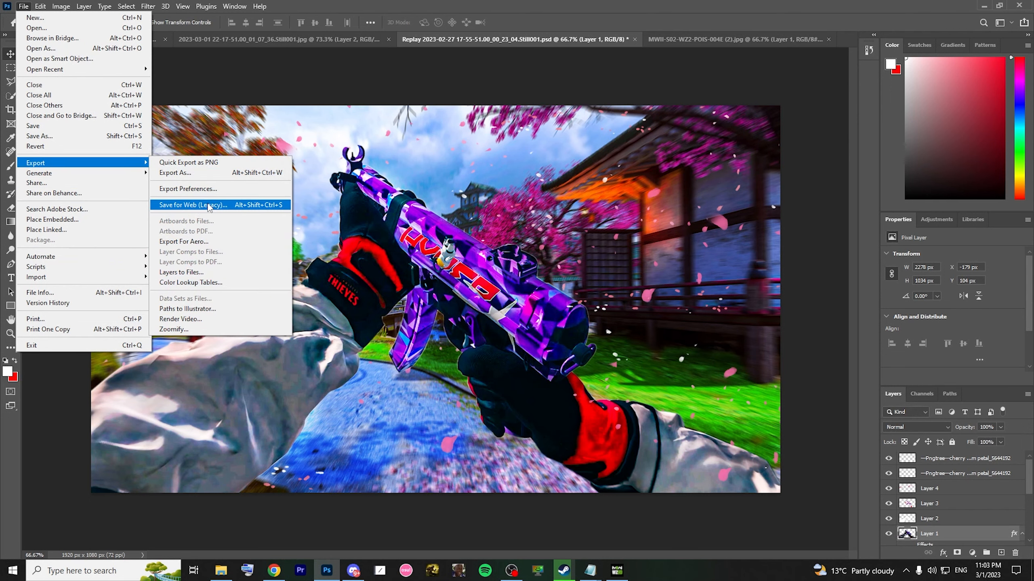
click(209, 205)
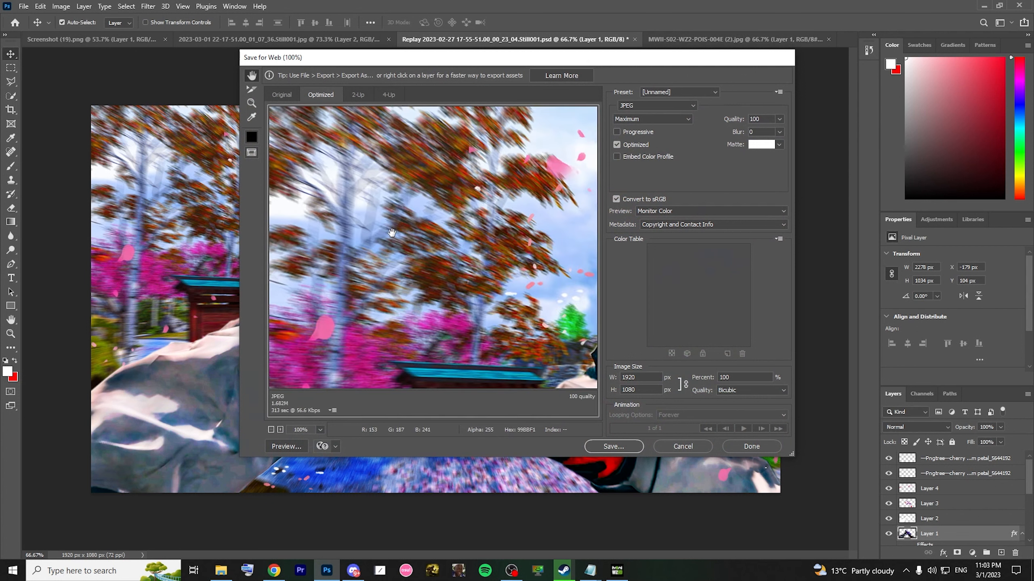
drag(640, 59, 597, 62)
click(622, 123)
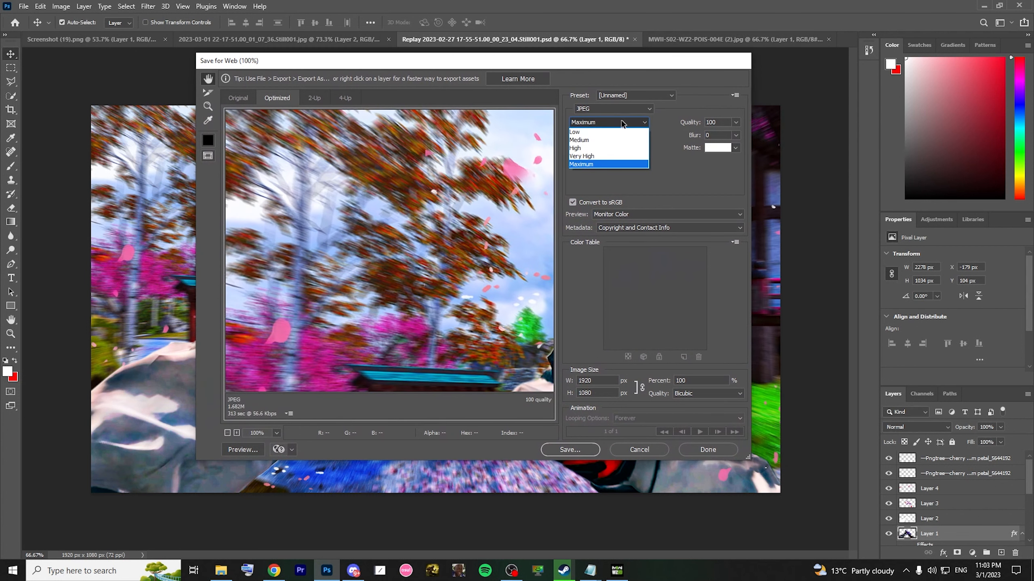
click(622, 124)
click(736, 123)
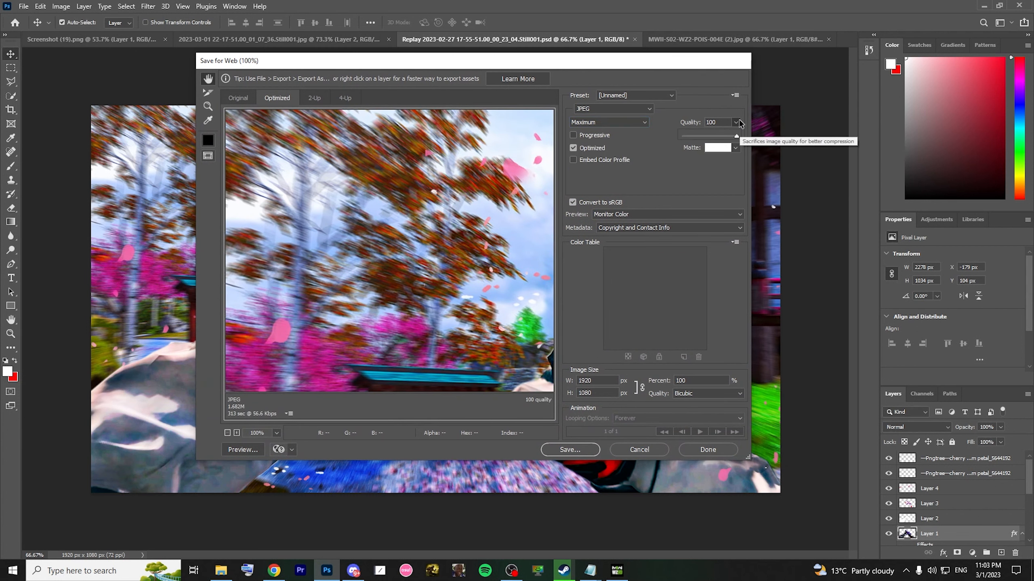
click(738, 122)
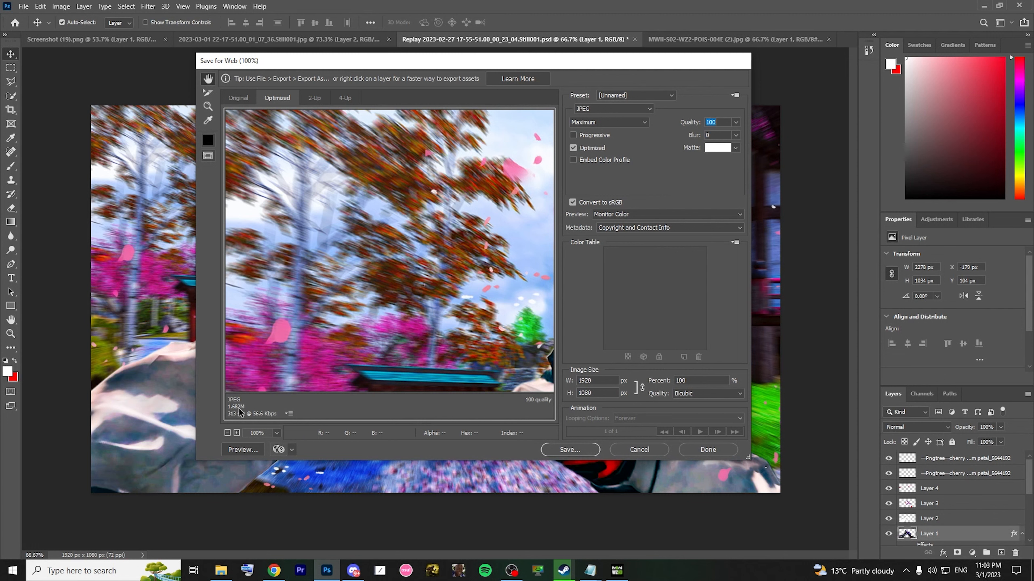
Set the export image width to 2560 px with proportions linked
click(602, 380)
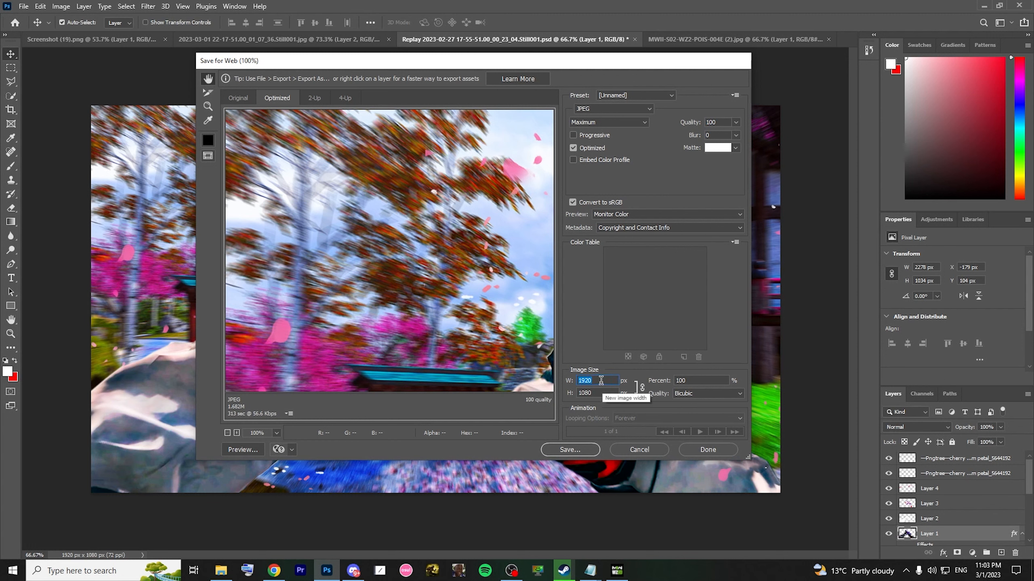
text(2560)
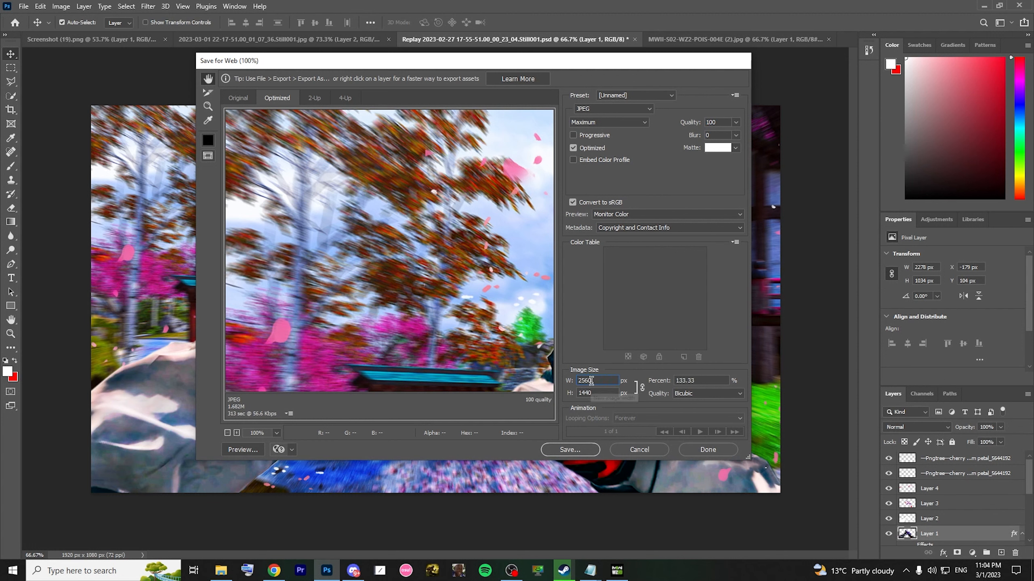
key(Return)
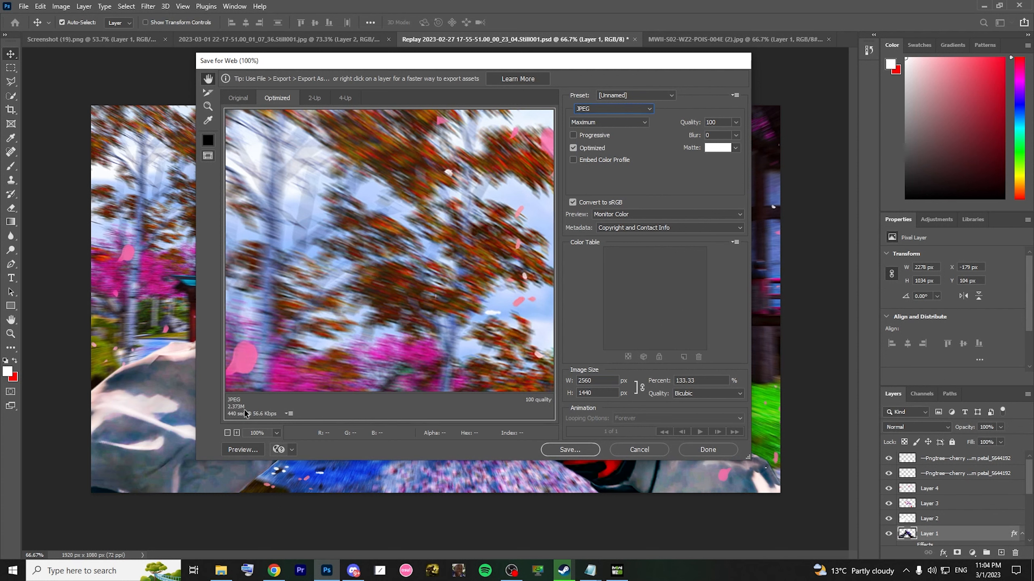
Set the export image width back to 1920 px and keep JPEG as the file format
double_click(600, 380)
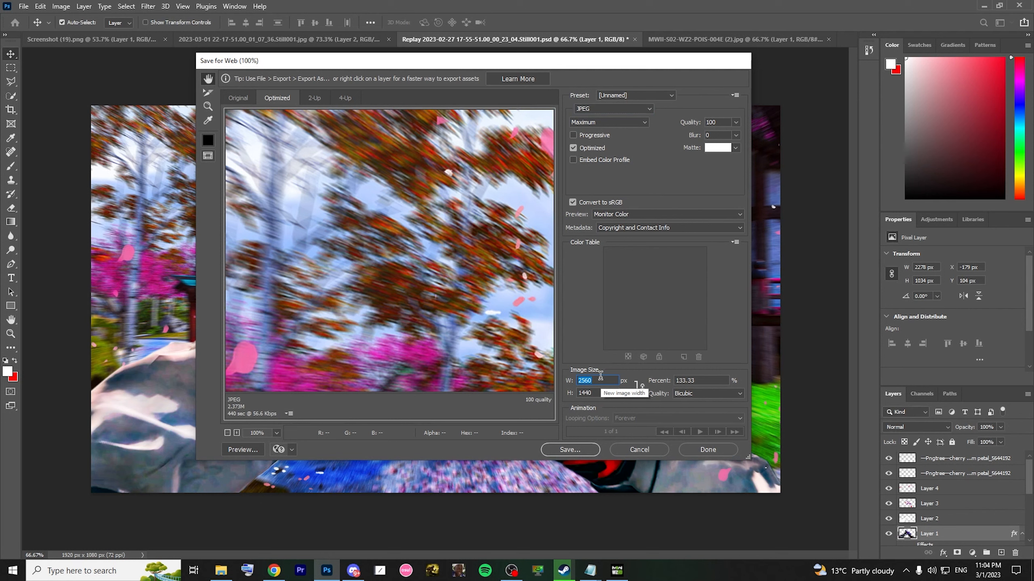
text(19)
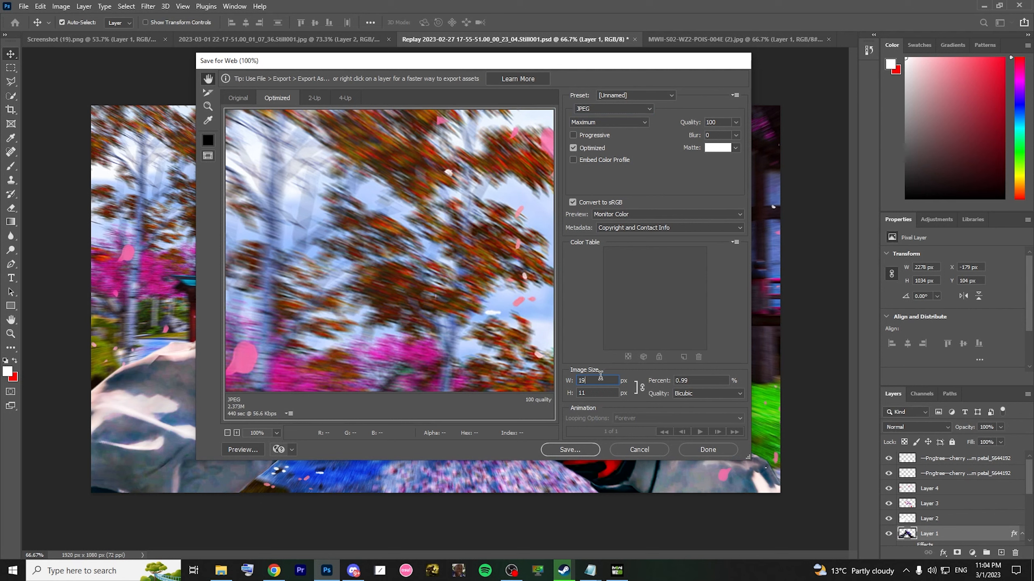
text(2)
click(594, 110)
click(594, 109)
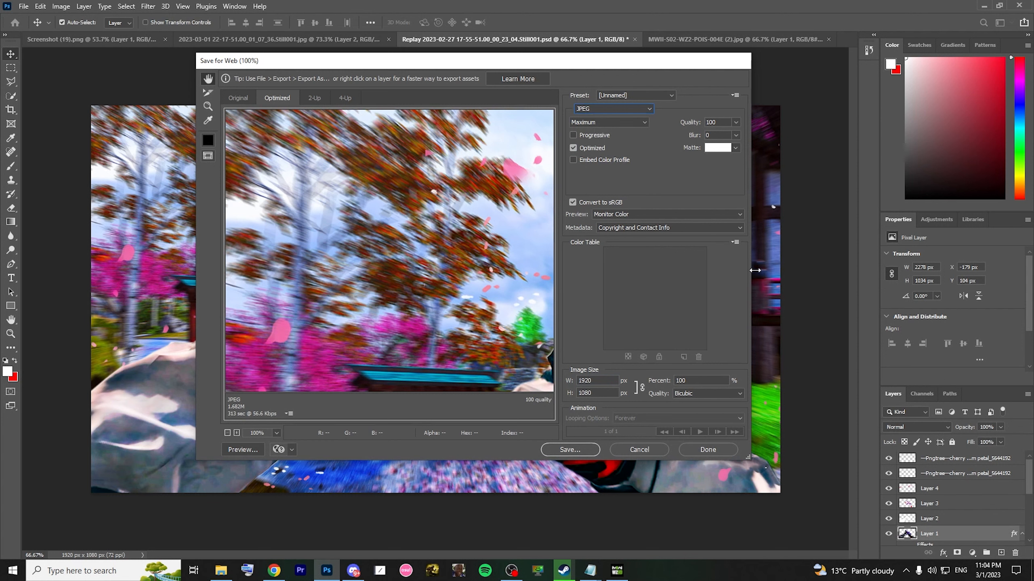
click(645, 111)
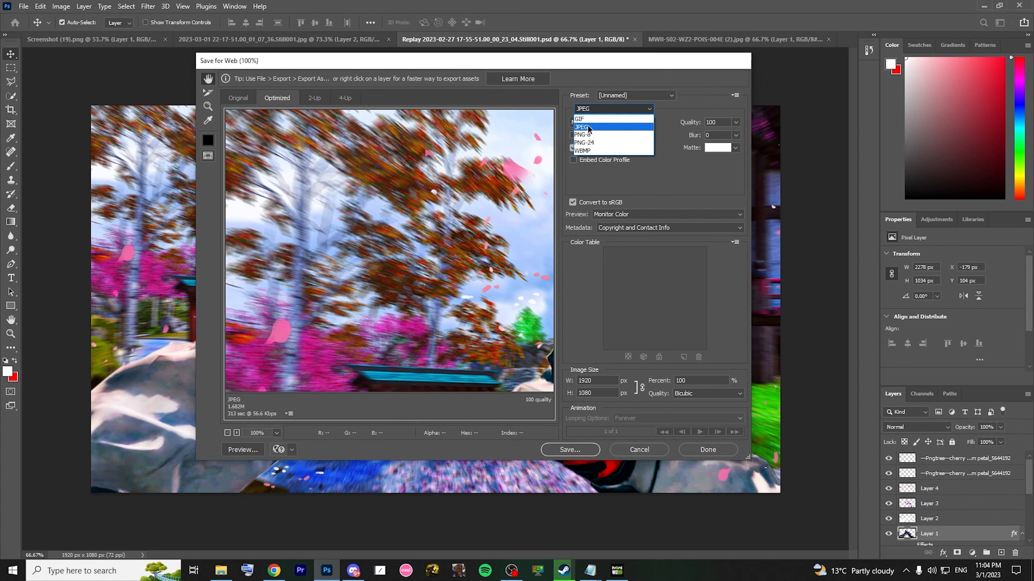
click(605, 111)
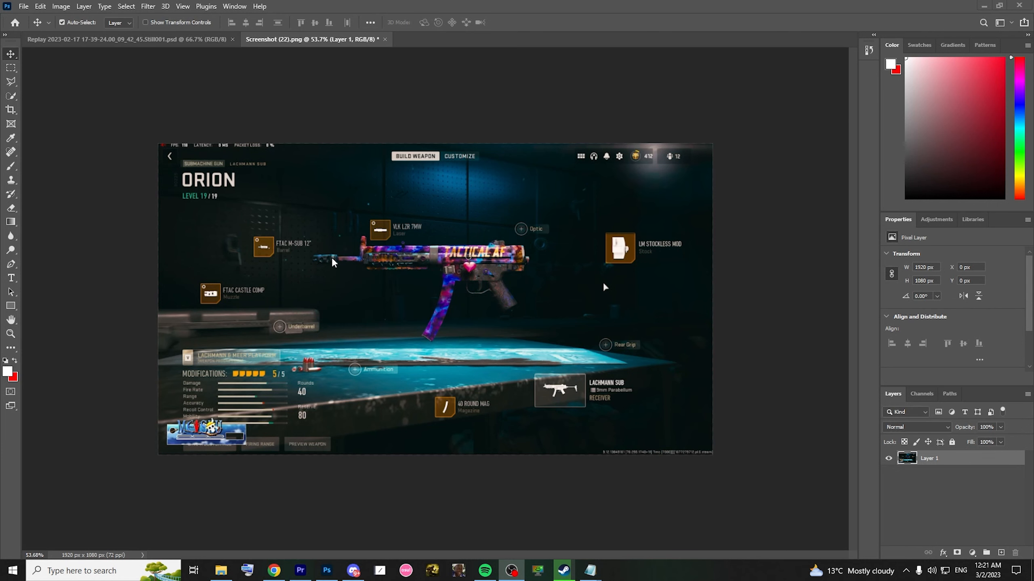
Copy the Orion weapon screenshot into the Replay gun document and place its layer directly below Layer 1
drag(333, 263, 505, 266)
drag(929, 458, 939, 511)
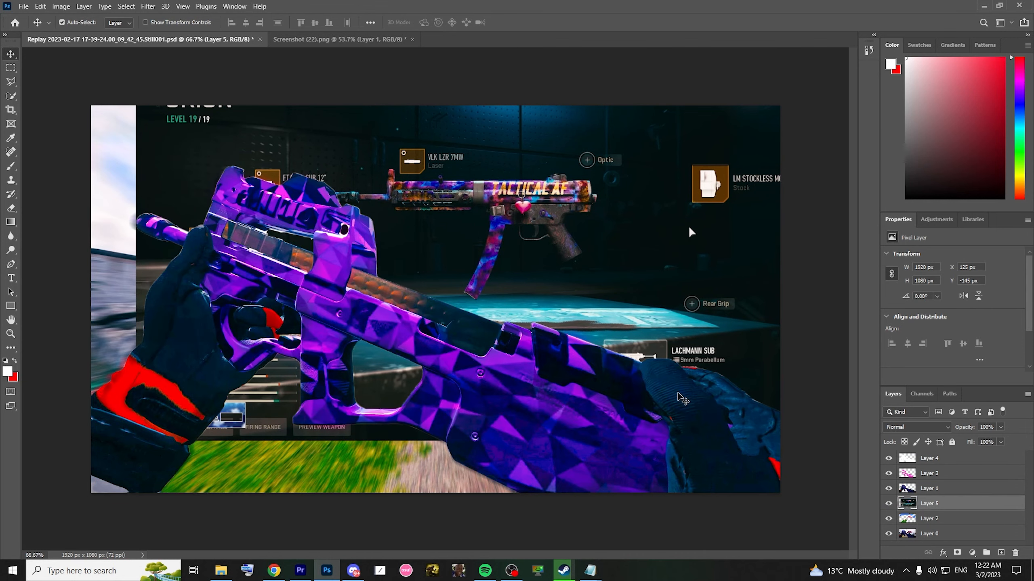
Free-transform the weapon screenshot to about 42% and place it against the image's upper edge, in the sky right of the gun
click(40, 6)
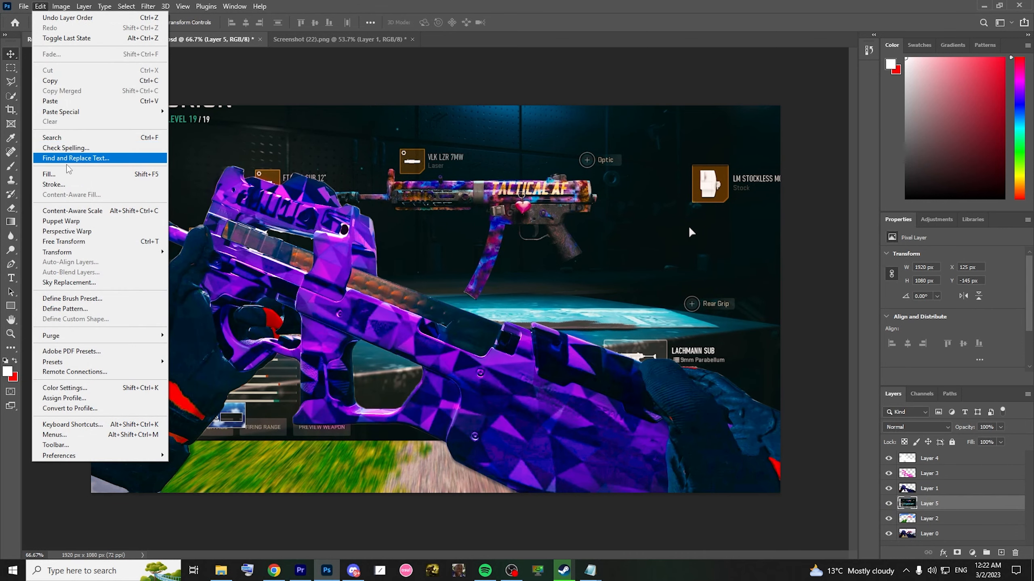
click(73, 242)
drag(485, 441, 478, 292)
drag(493, 84, 580, 139)
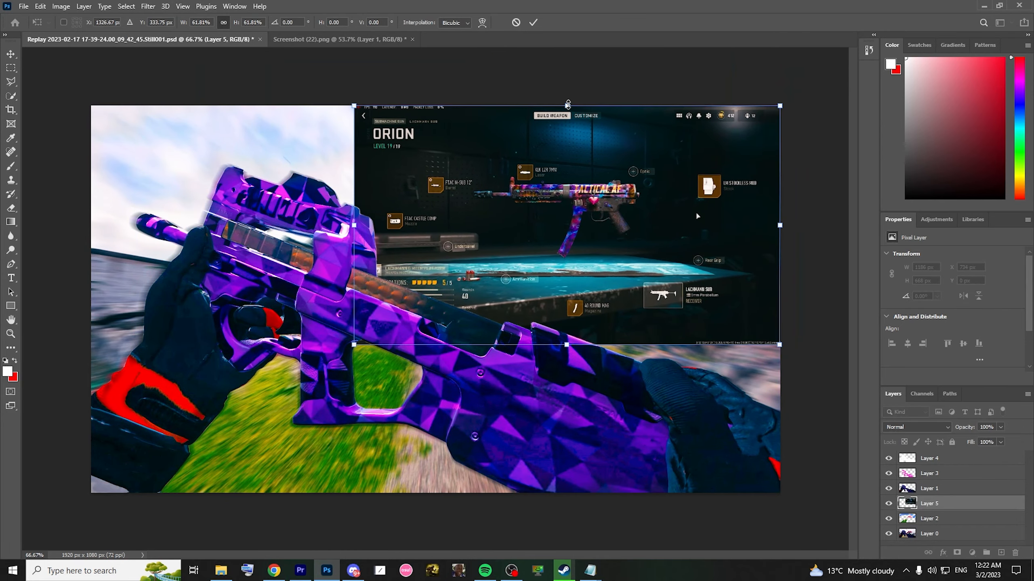
drag(568, 104, 567, 184)
drag(583, 206, 594, 175)
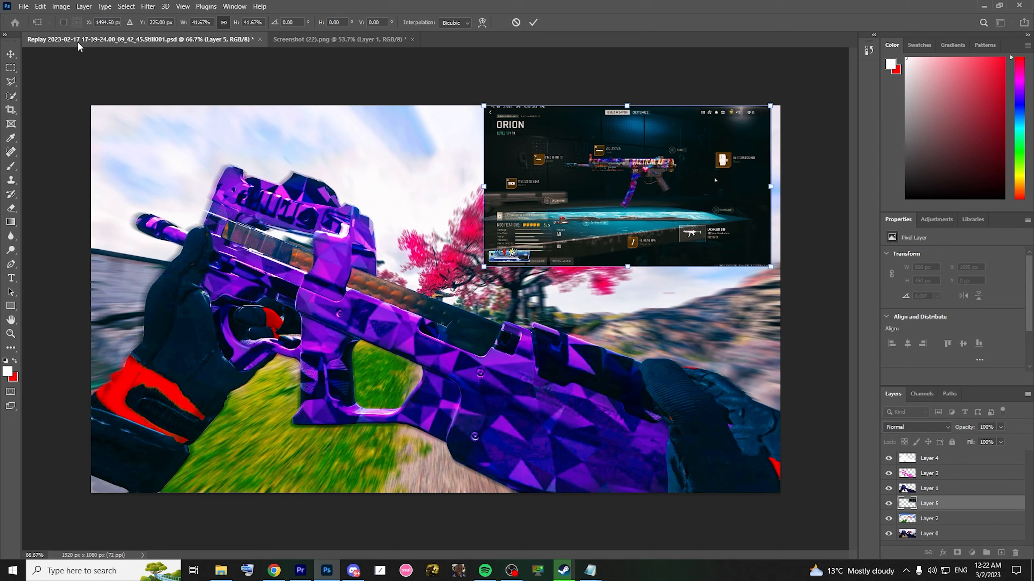
Apply a Perspective transform that shortens the weapon screenshot's left side and heightens its right side, undoing the last corner change
click(41, 6)
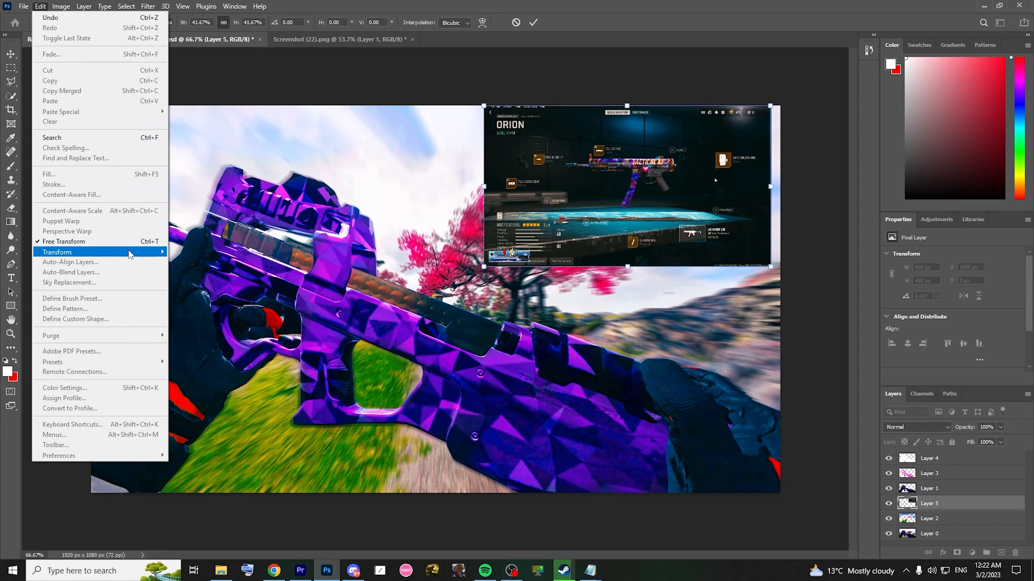
mouse_move(133, 257)
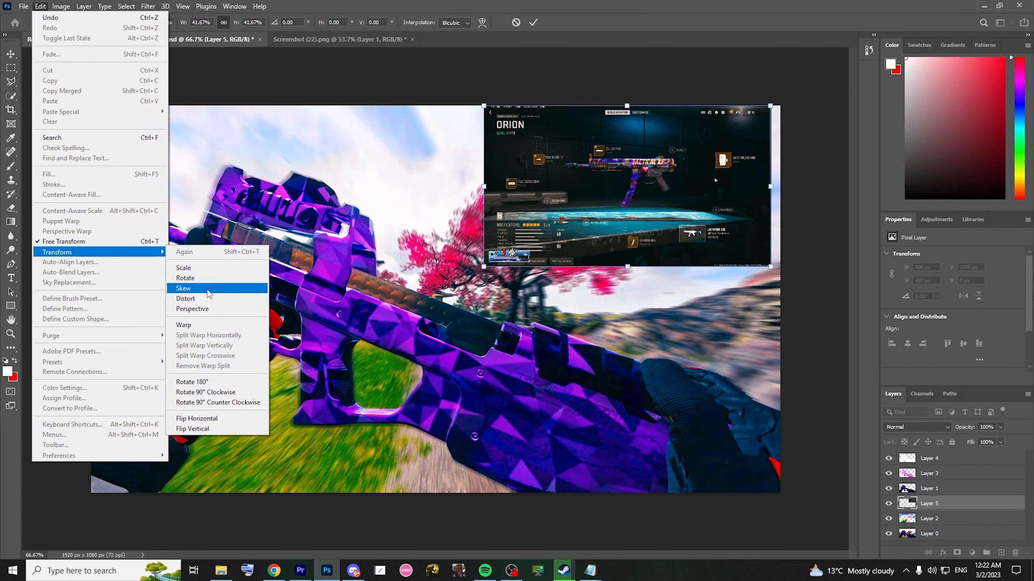
click(210, 309)
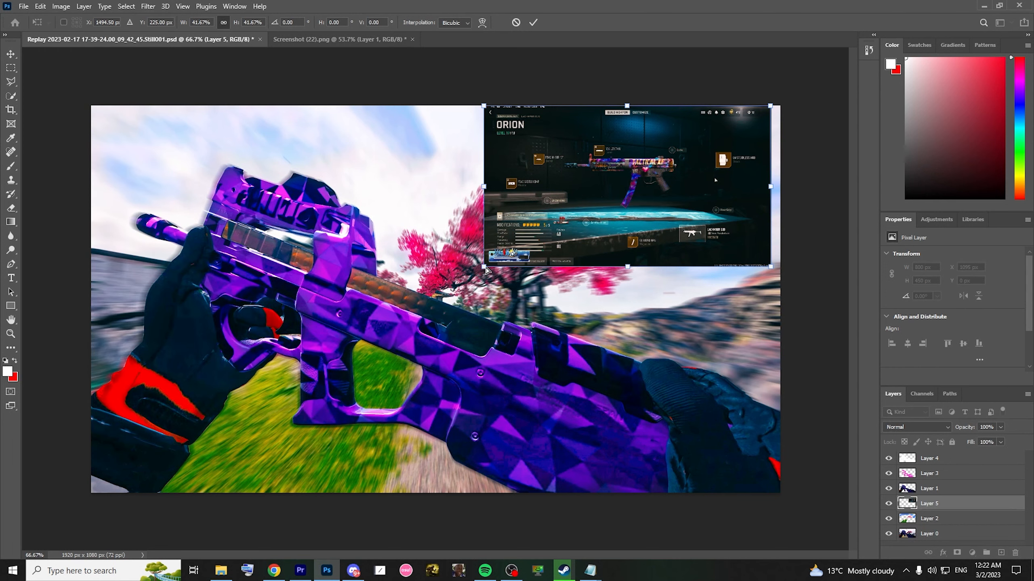
drag(484, 267, 484, 255)
drag(771, 269, 772, 275)
drag(768, 105, 747, 117)
key(ctrl+z)
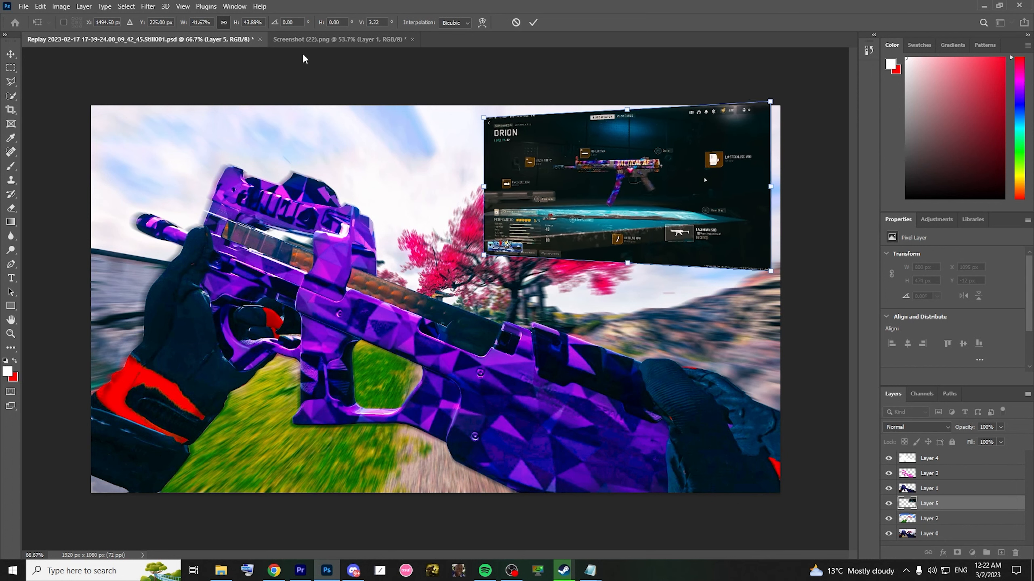
Distort the weapon screenshot's corners, raising both lower corners and shifting the upper ones slightly so the panel looks angled
click(40, 6)
mouse_move(159, 252)
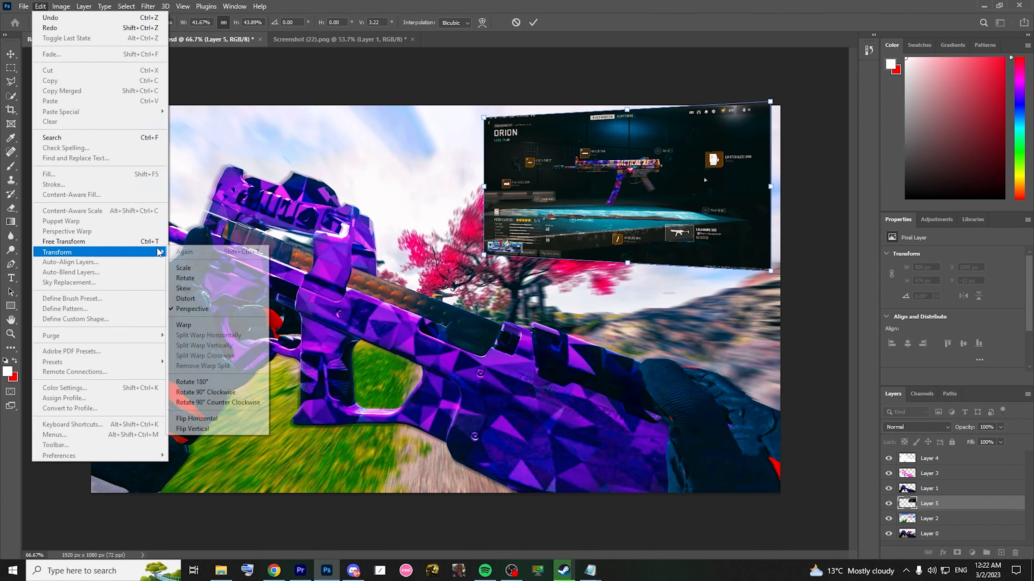
click(201, 298)
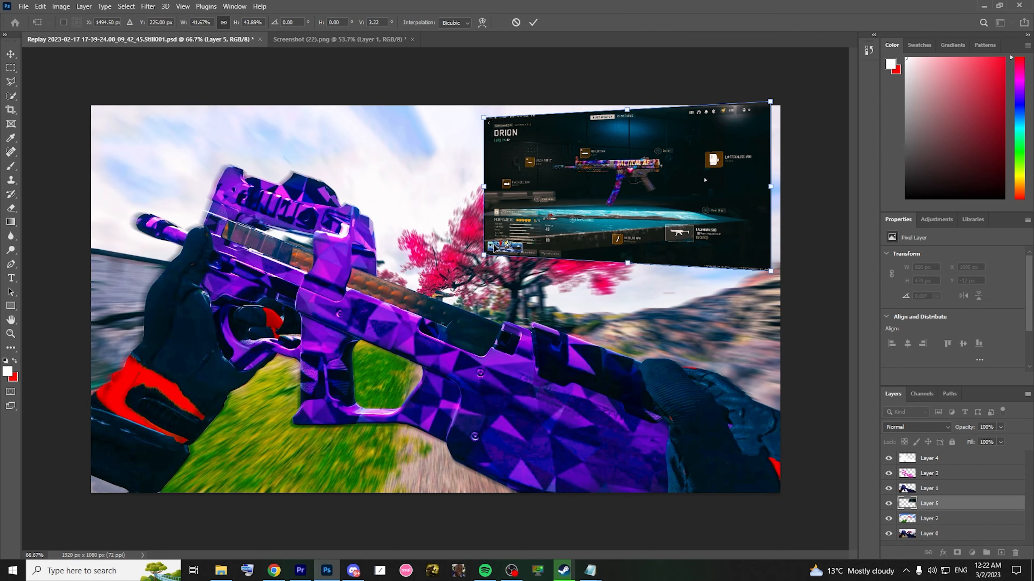
drag(487, 255, 490, 249)
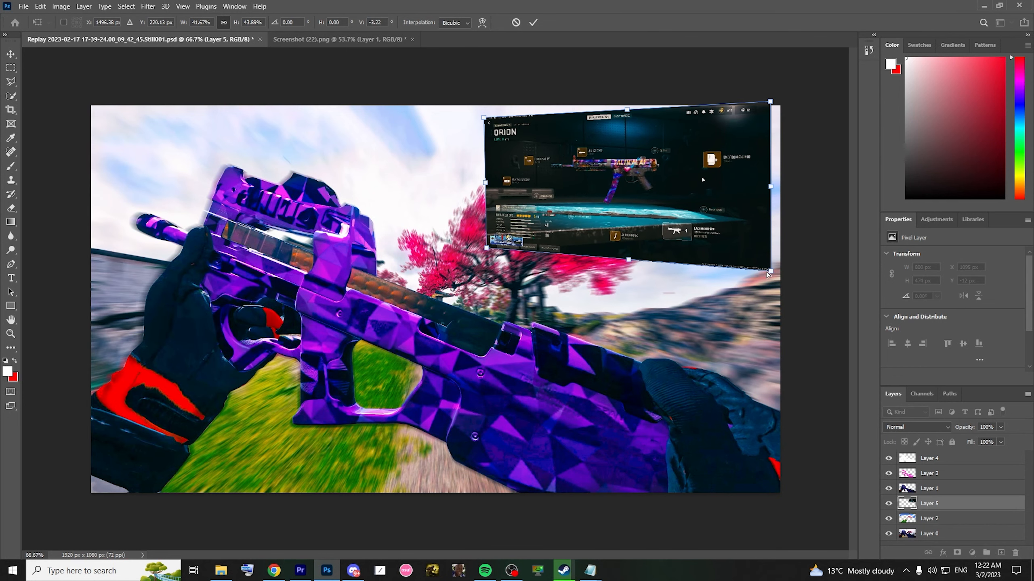
drag(766, 275, 775, 263)
drag(486, 248, 491, 241)
drag(770, 102, 771, 103)
drag(484, 117, 480, 115)
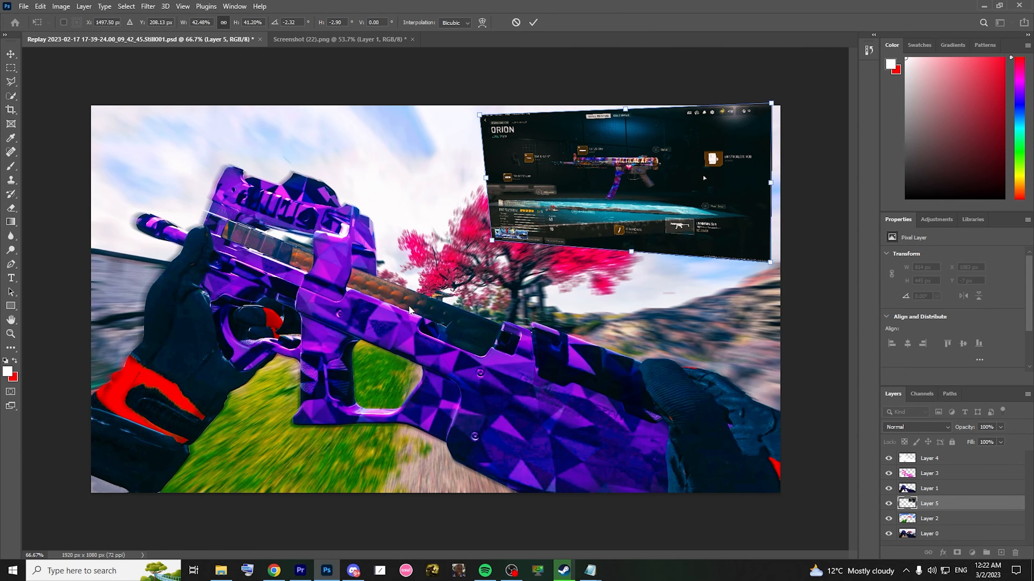
Commit the distortion and add an Outer Glow effect to the weapon screenshot's layer
double_click(963, 511)
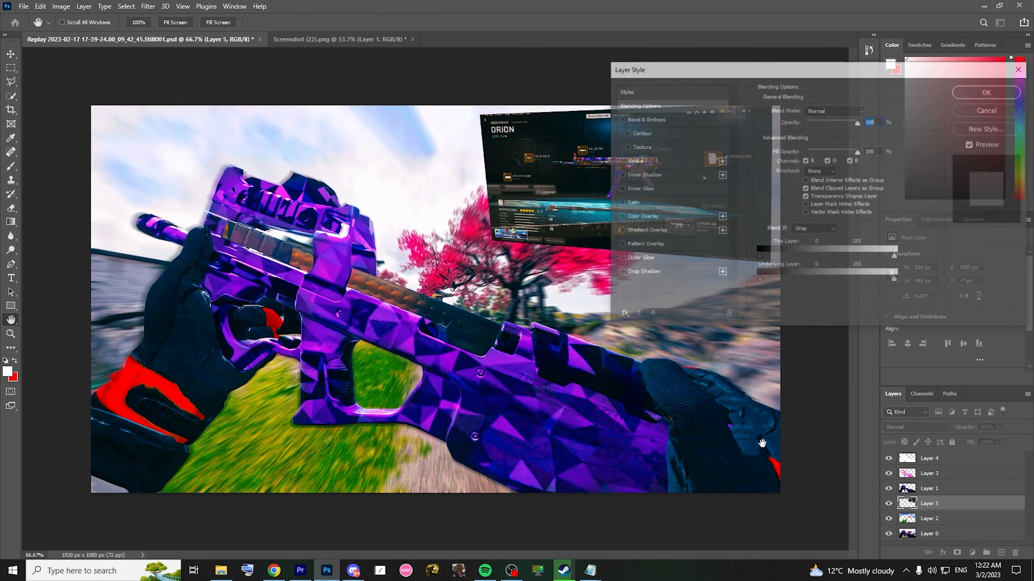
click(643, 262)
drag(723, 76, 182, 221)
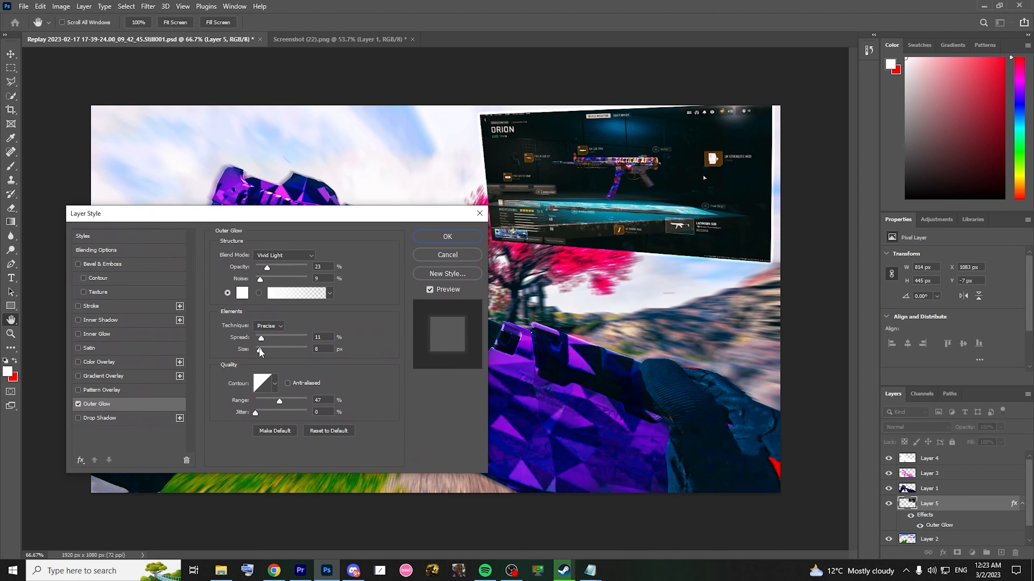
Set the outer glow colour's hue to 299° and the glow size to 57 px
click(330, 293)
key(Escape)
click(242, 293)
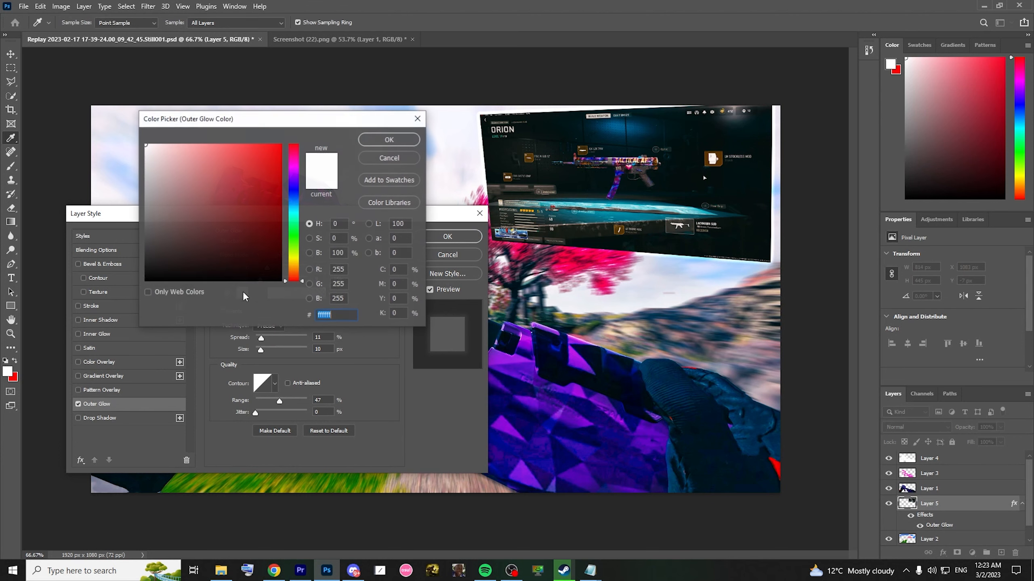
drag(296, 169, 309, 165)
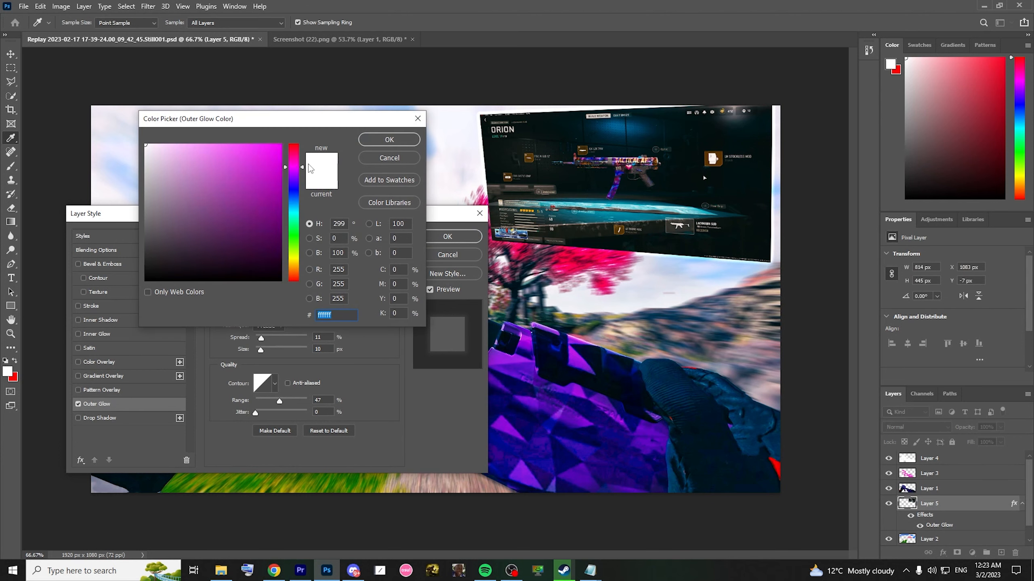
click(379, 140)
drag(267, 348, 271, 348)
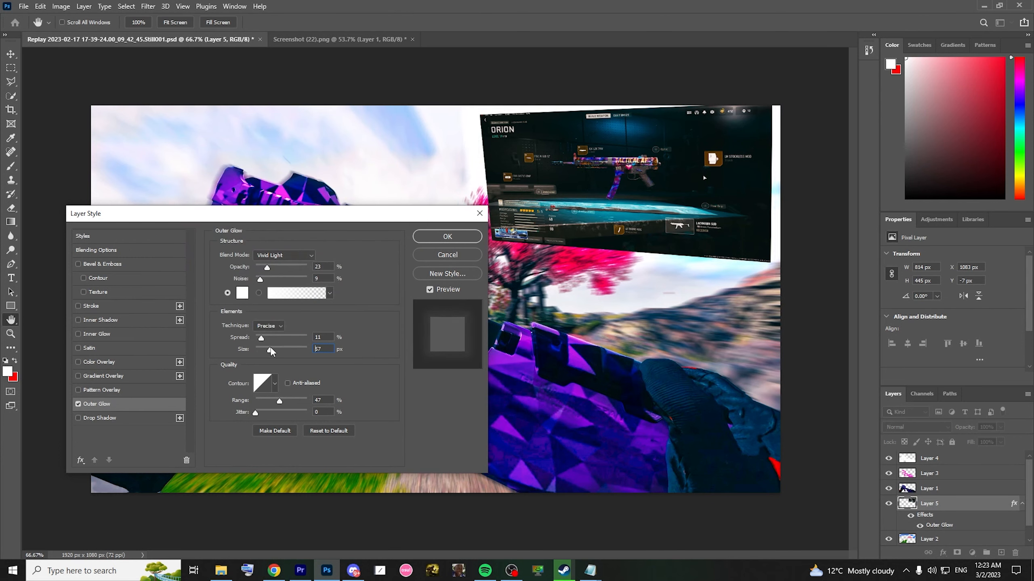
Set the outer glow colour to magenta fc08ff, increase the glow size slightly and apply the layer style
click(244, 292)
click(277, 144)
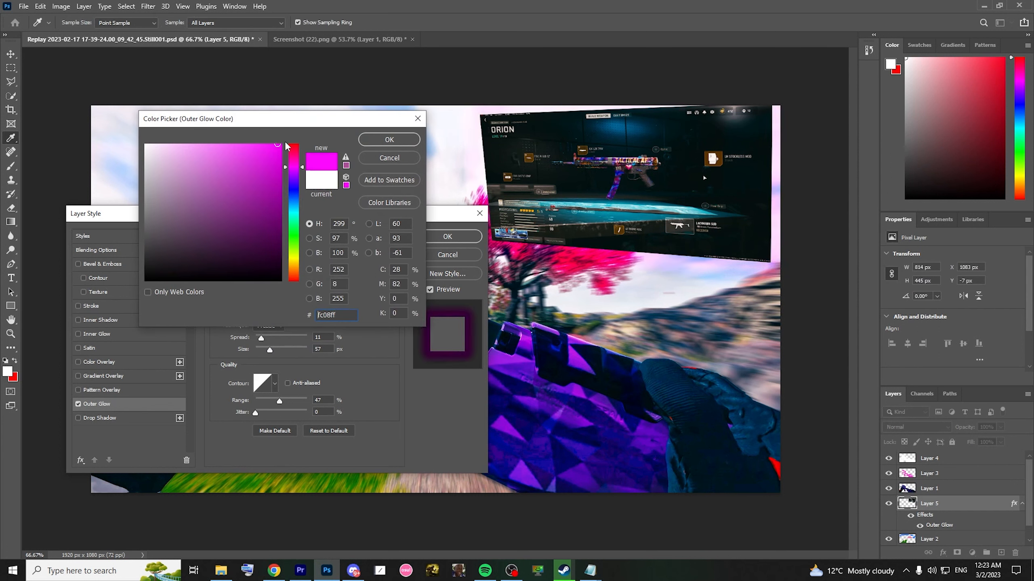
click(389, 140)
drag(270, 350, 275, 350)
click(440, 240)
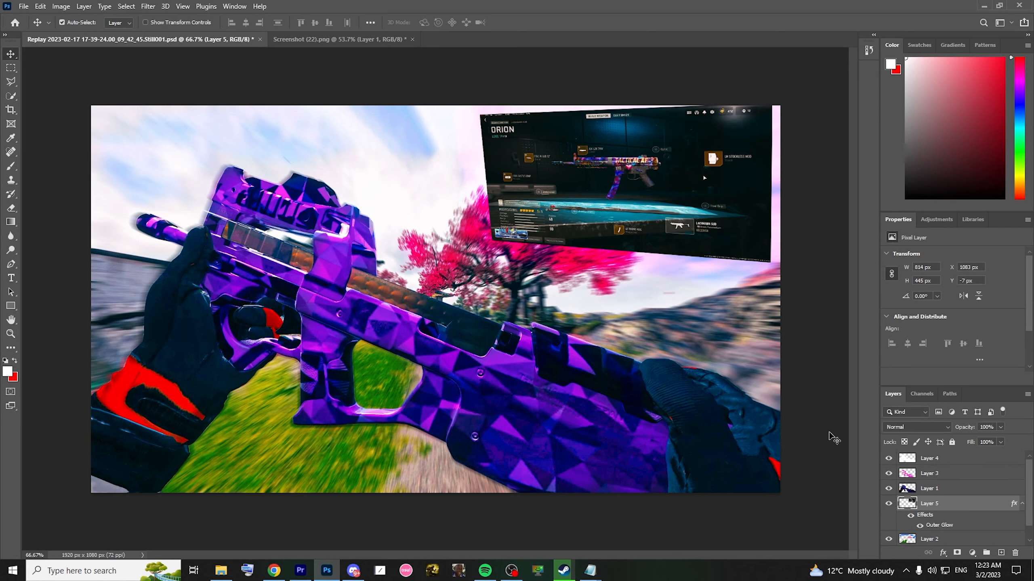
Add a new Overlay layer directly above the weapon screenshot and paint over the panel with a soft white 80 px brush
click(1001, 553)
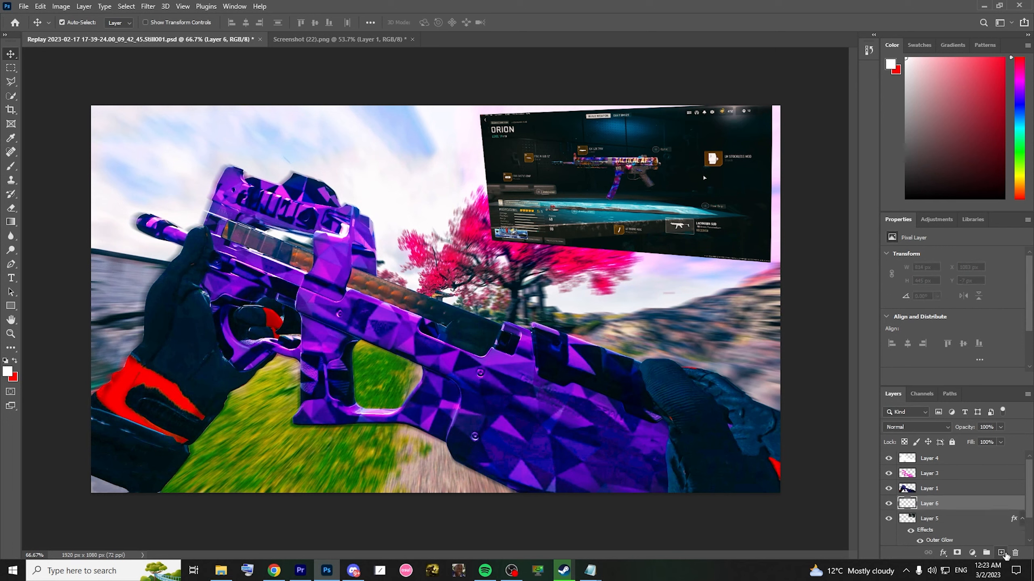
click(922, 427)
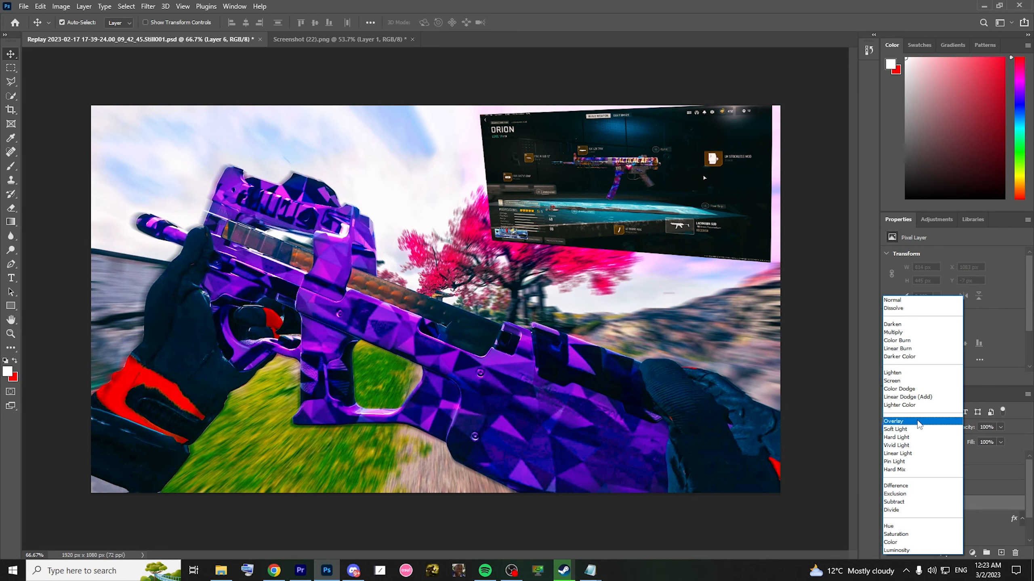
click(919, 422)
click(11, 165)
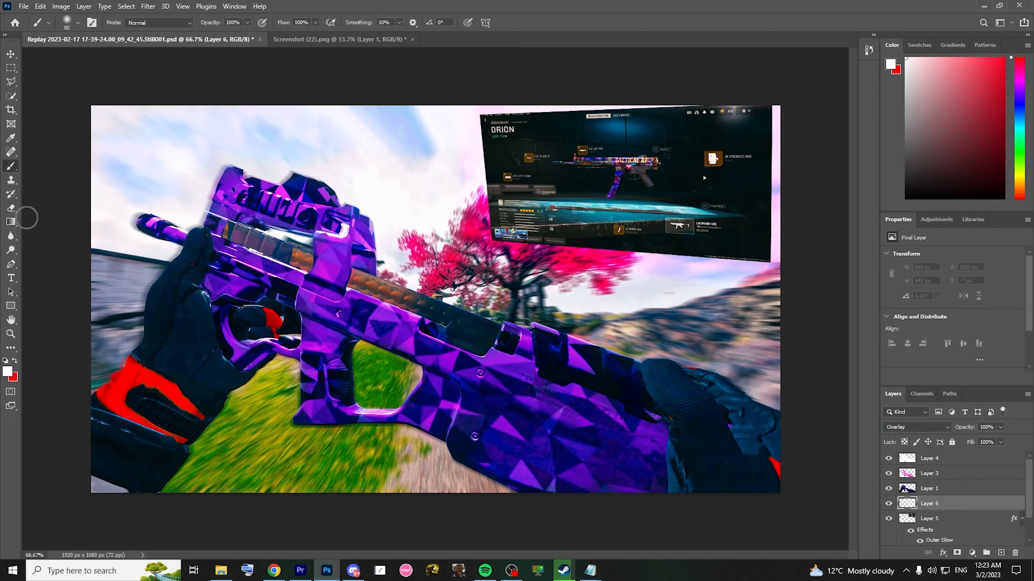
mouse_move(642, 192)
mouse_down()
mouse_move(670, 166)
mouse_move(594, 174)
mouse_move(601, 181)
mouse_move(607, 170)
mouse_move(585, 137)
mouse_move(536, 143)
mouse_move(633, 139)
mouse_move(560, 201)
mouse_move(679, 229)
mouse_move(571, 234)
mouse_move(713, 237)
mouse_move(749, 197)
mouse_move(741, 158)
mouse_move(701, 131)
mouse_move(738, 114)
mouse_move(694, 175)
mouse_move(597, 163)
mouse_move(542, 119)
mouse_move(486, 186)
mouse_move(525, 205)
mouse_move(613, 172)
mouse_move(673, 183)
mouse_move(631, 222)
mouse_move(633, 203)
mouse_move(736, 155)
mouse_move(692, 158)
mouse_move(615, 134)
mouse_move(667, 161)
mouse_move(658, 204)
mouse_move(624, 228)
mouse_move(682, 230)
mouse_move(698, 242)
mouse_move(634, 239)
mouse_move(733, 245)
mouse_move(750, 207)
mouse_up()
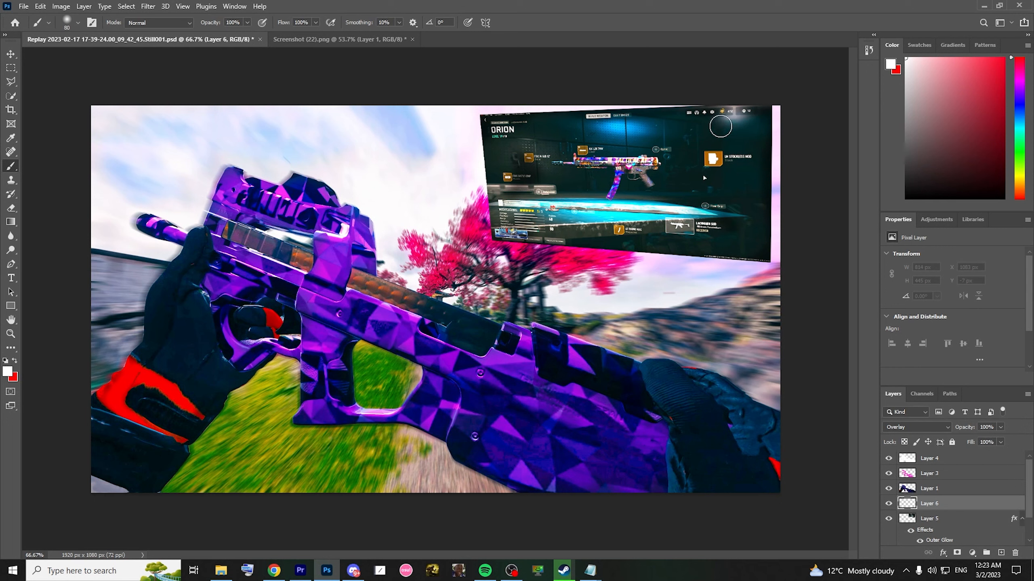
Start a transform of the white-painted Overlay layer above the weapon screenshot
click(40, 6)
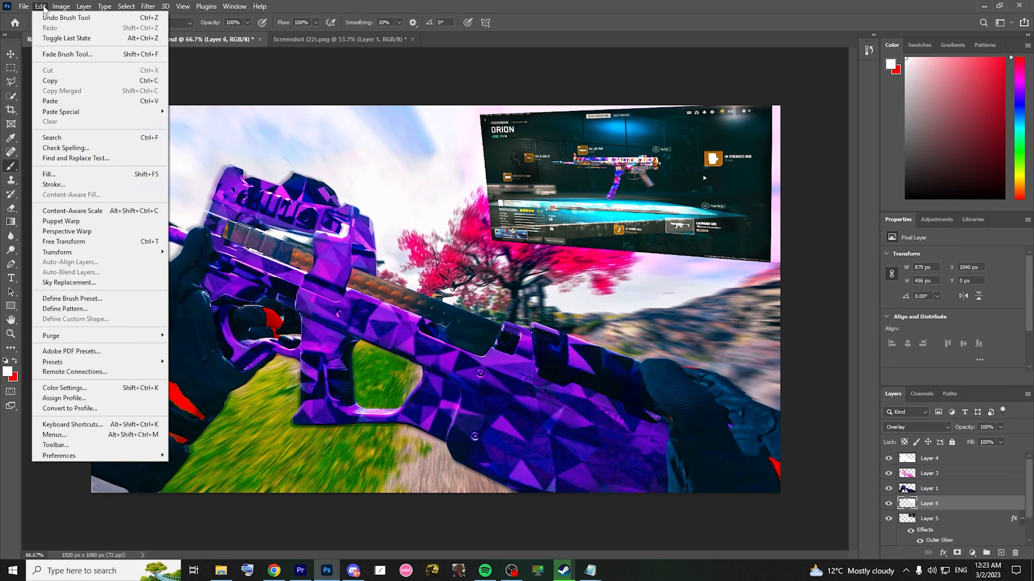
mouse_move(121, 253)
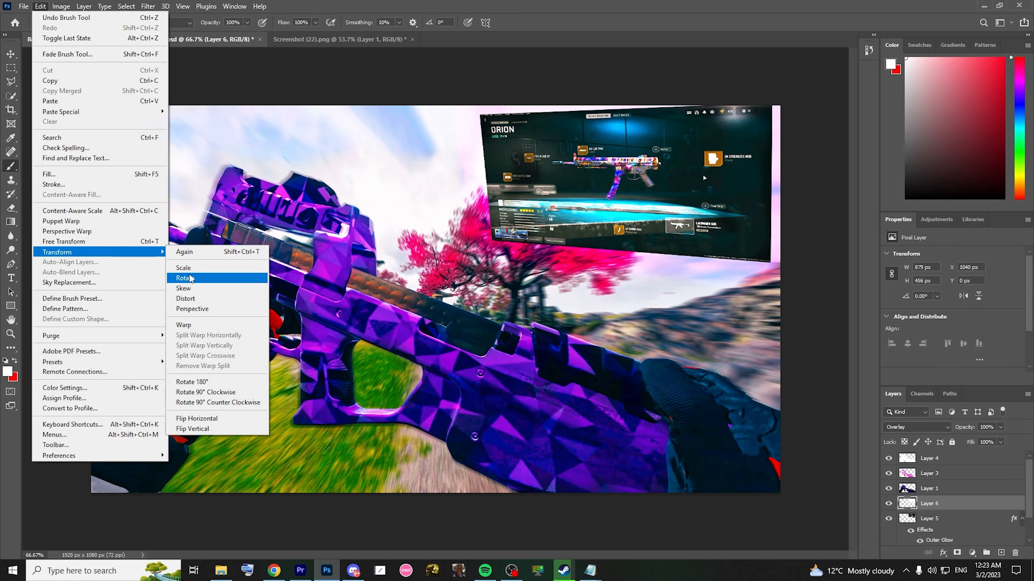